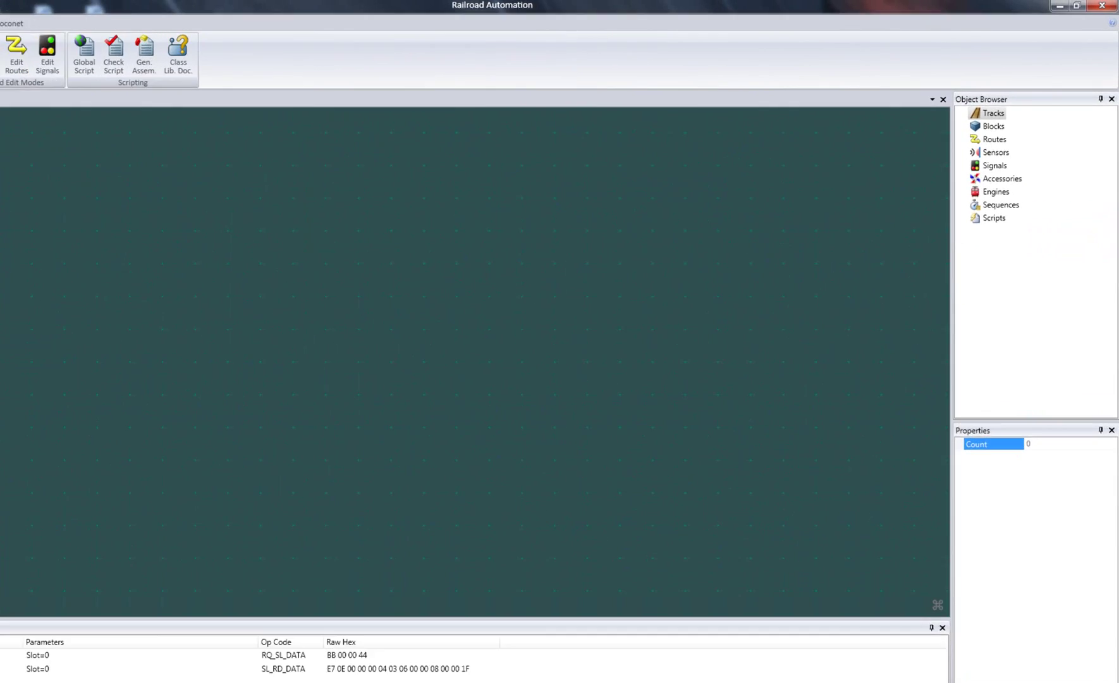
Place a straight track on the empty switchboard in Edit Tracks mode and rotate it to lie horizontally
right_click(884, 213)
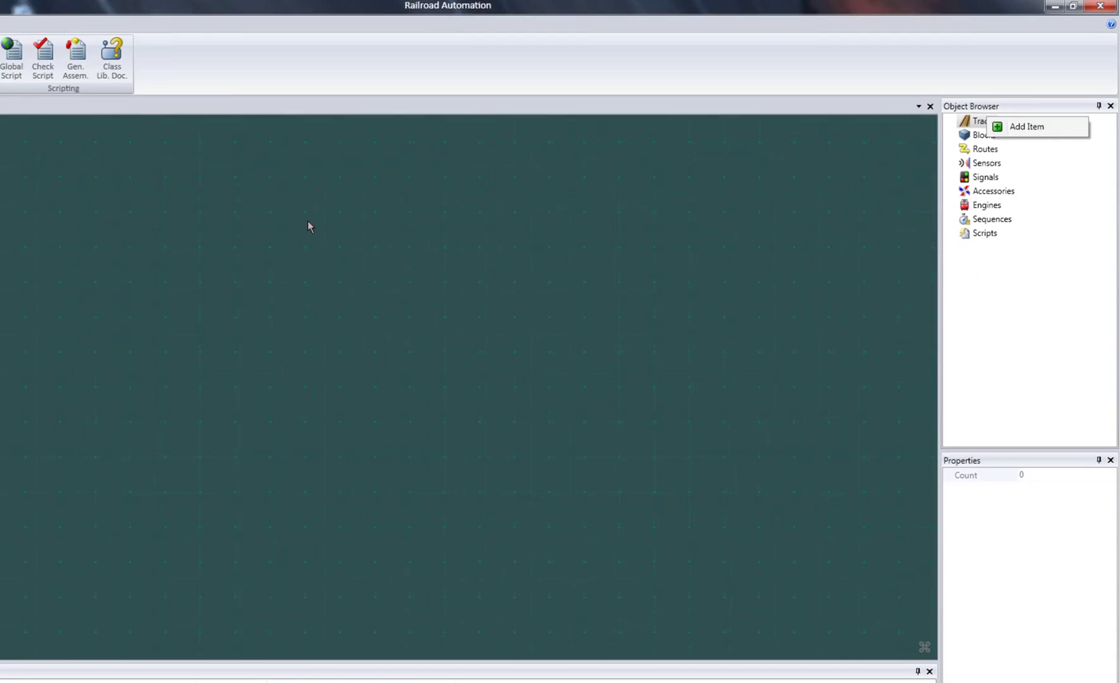
key("Escape")
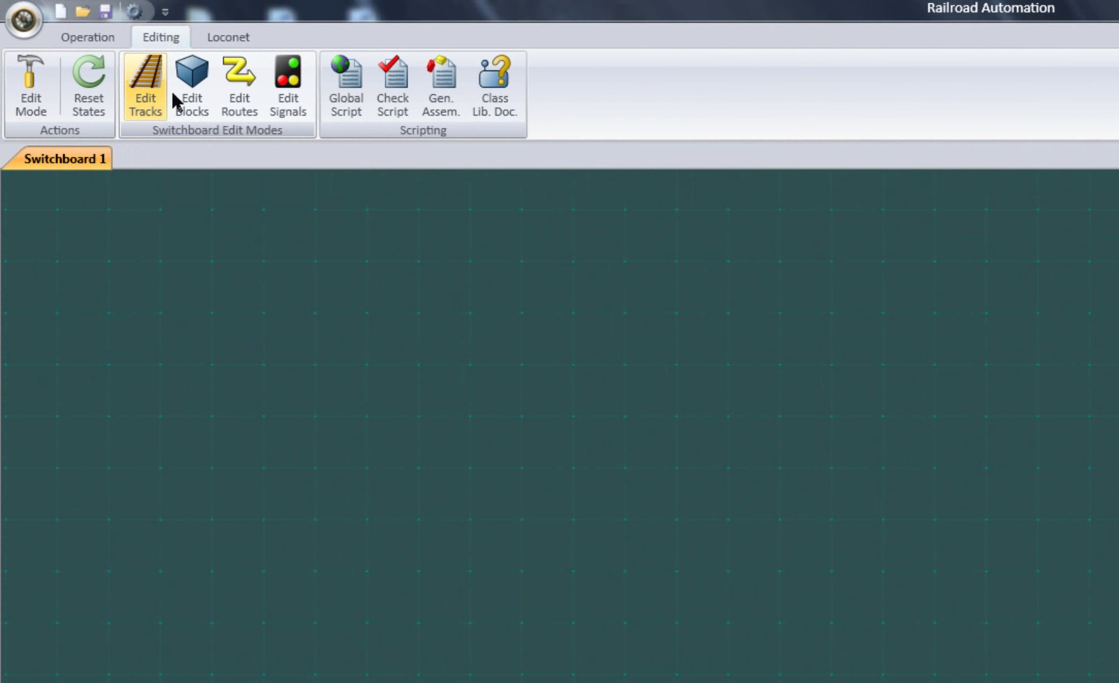
right_click(784, 354)
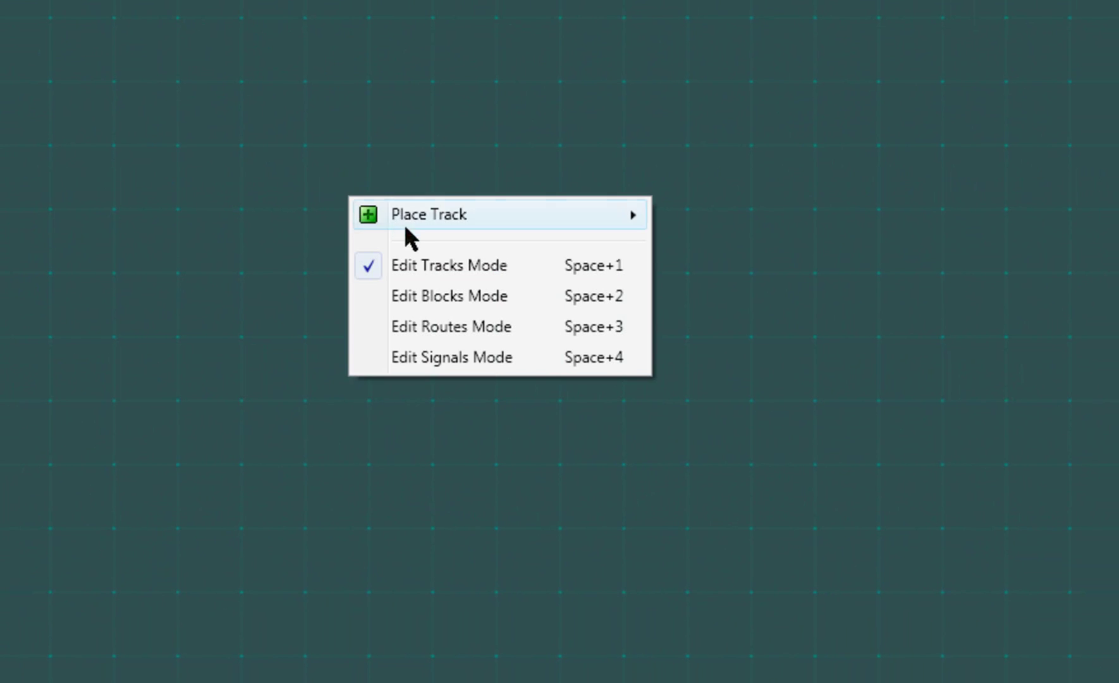
left_click(443, 268)
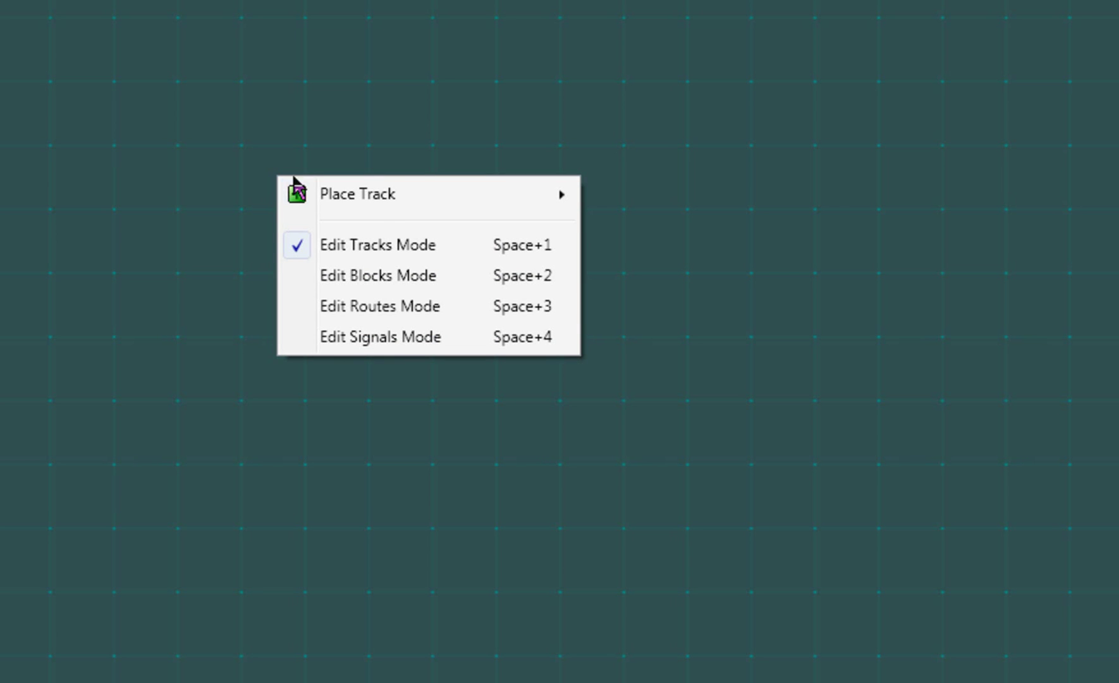
mouse_move(328, 192)
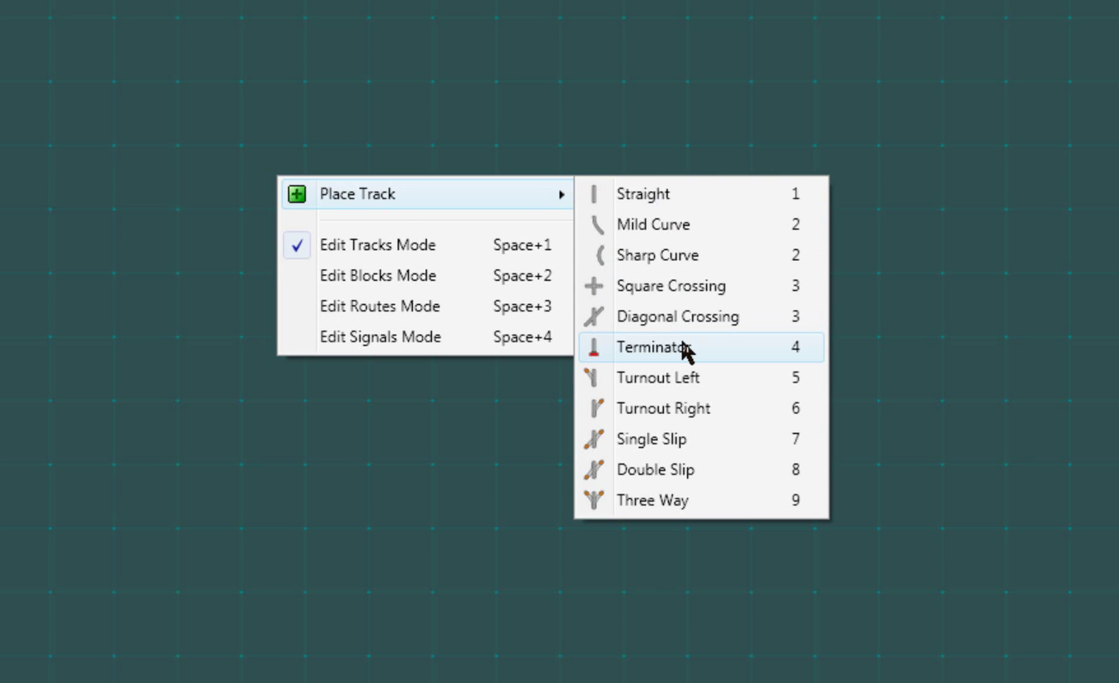
left_click(664, 192)
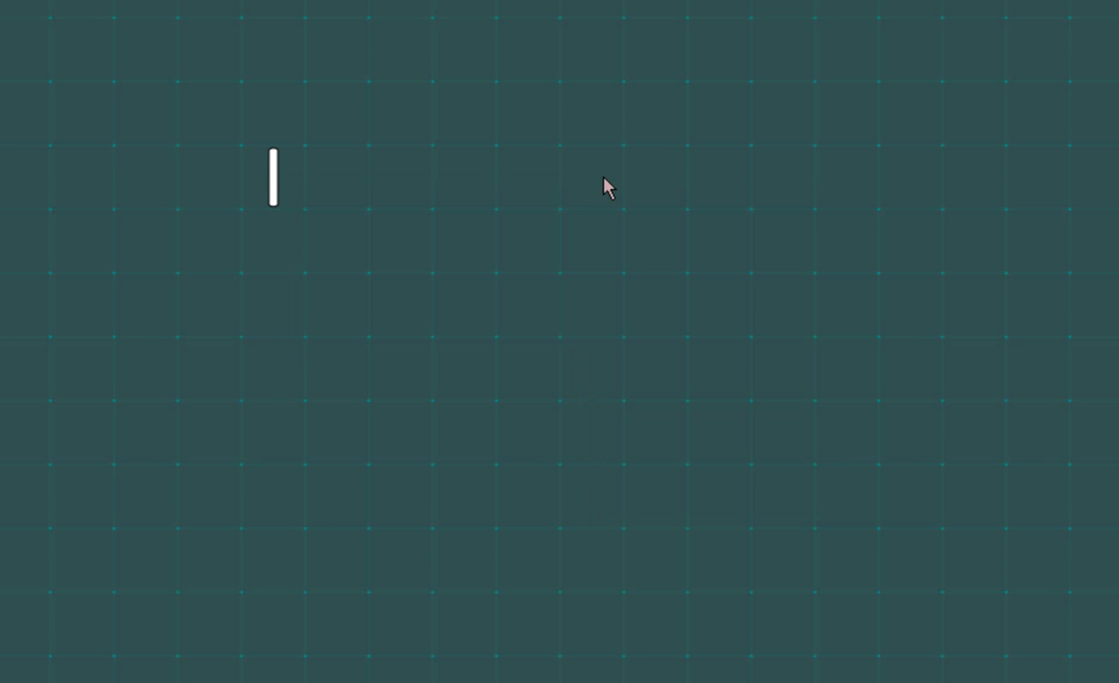
right_click(289, 172)
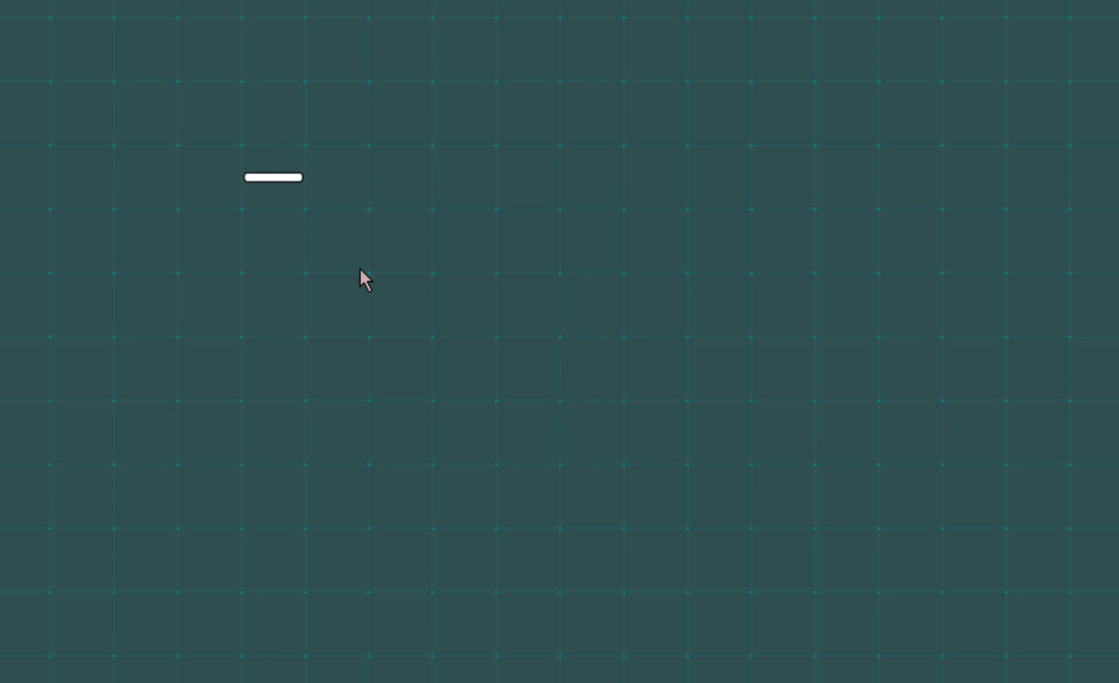
Place a second straight track in the grid cell directly right of the first one
right_click(328, 182)
mouse_move(385, 200)
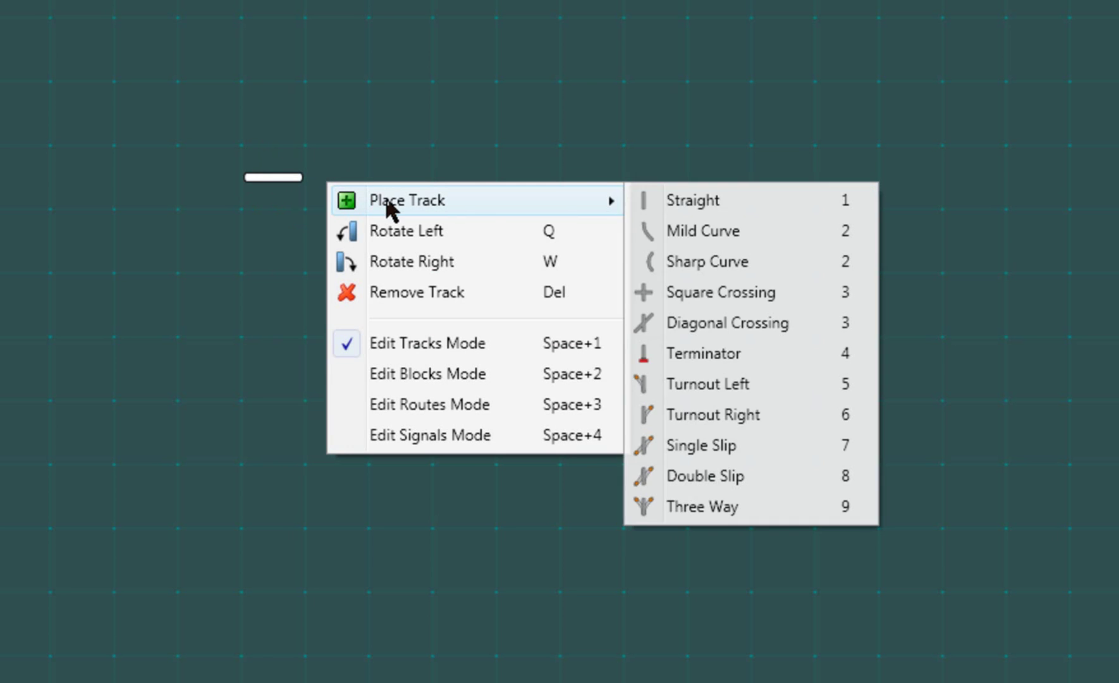
left_click(682, 205)
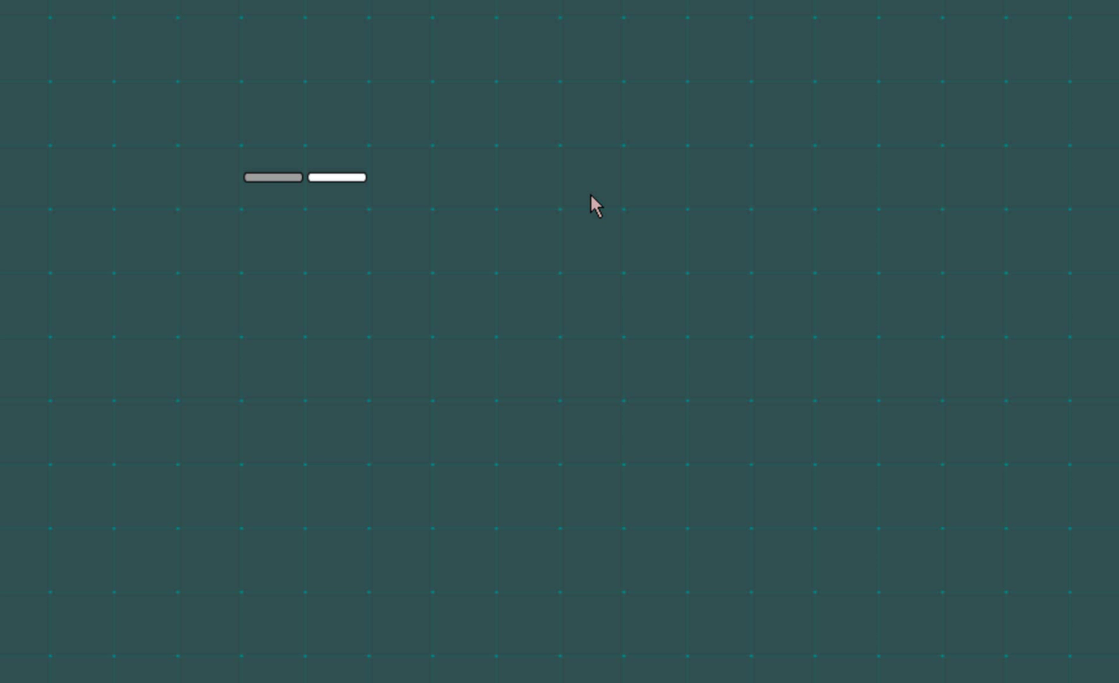
right_click(357, 179)
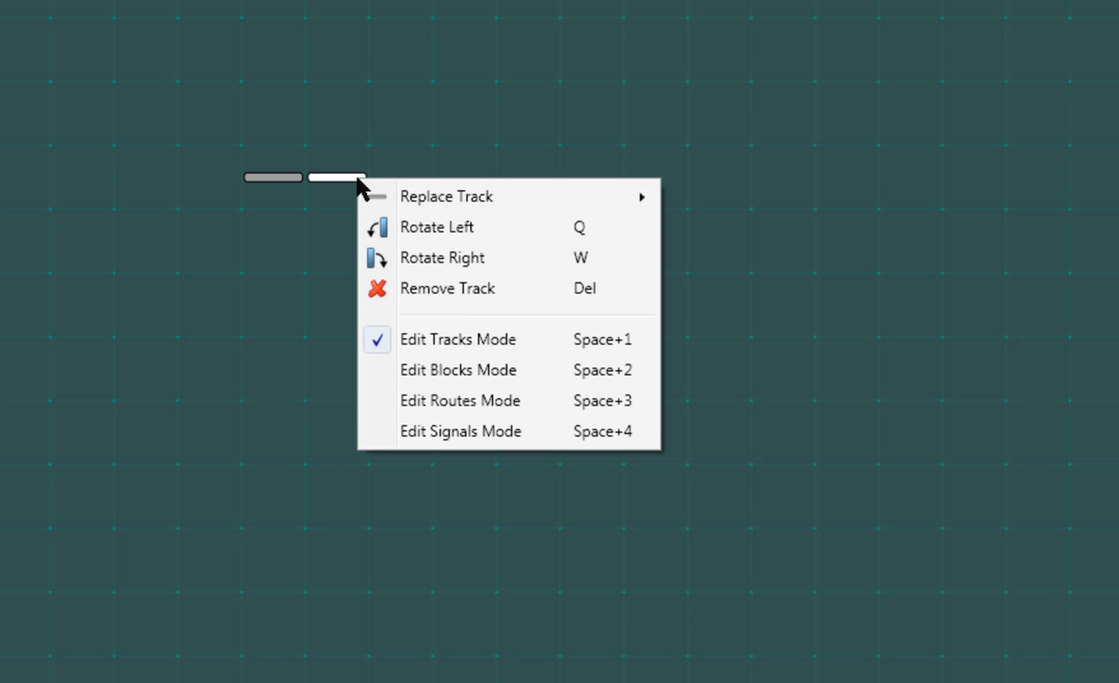
mouse_move(411, 191)
left_click(393, 177)
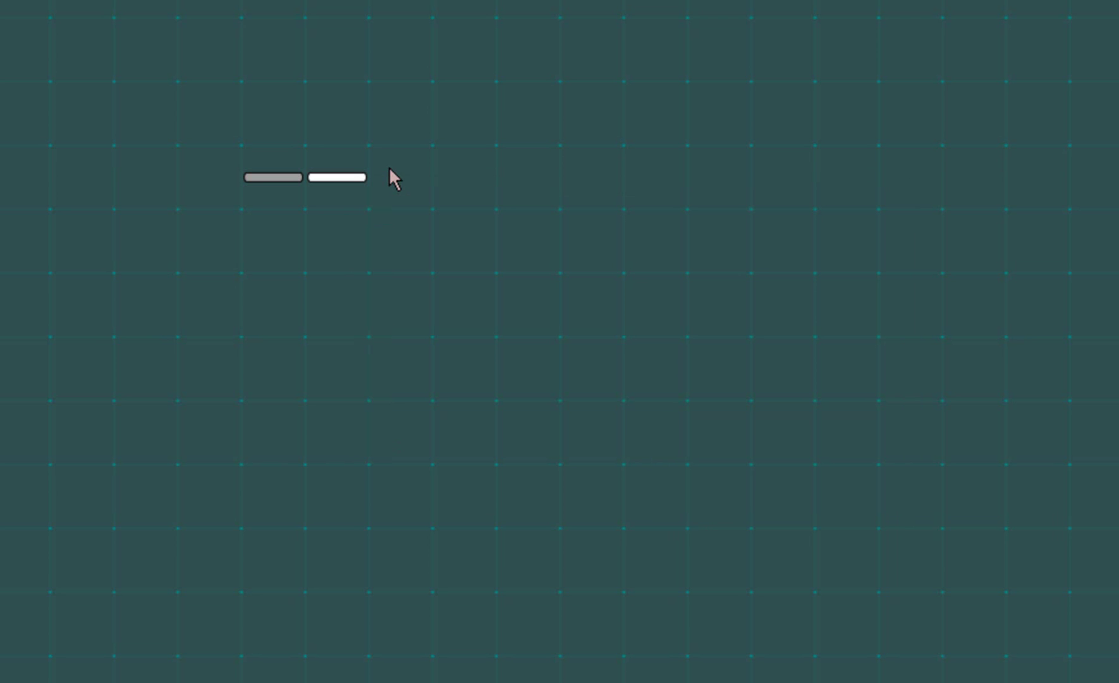
Extend the horizontal row to nine straight tracks and turn its right end downward with two mild curves
left_click(407, 172)
left_click(458, 180)
left_click(544, 190)
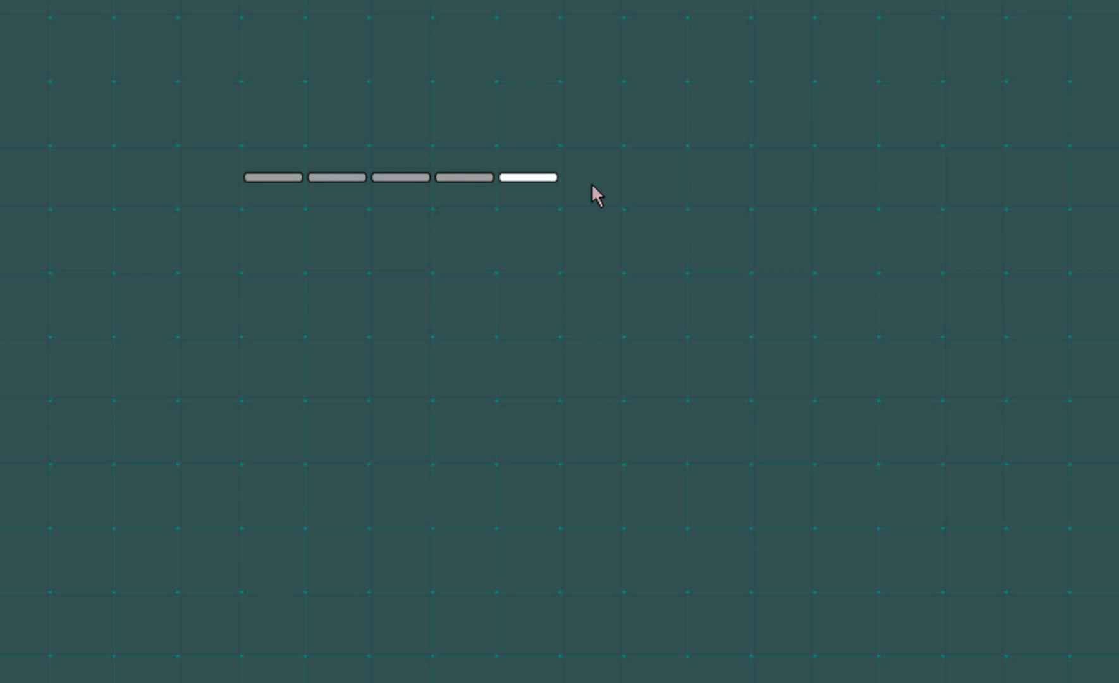
left_click(601, 185)
left_click(661, 187)
left_click(714, 189)
left_click(780, 188)
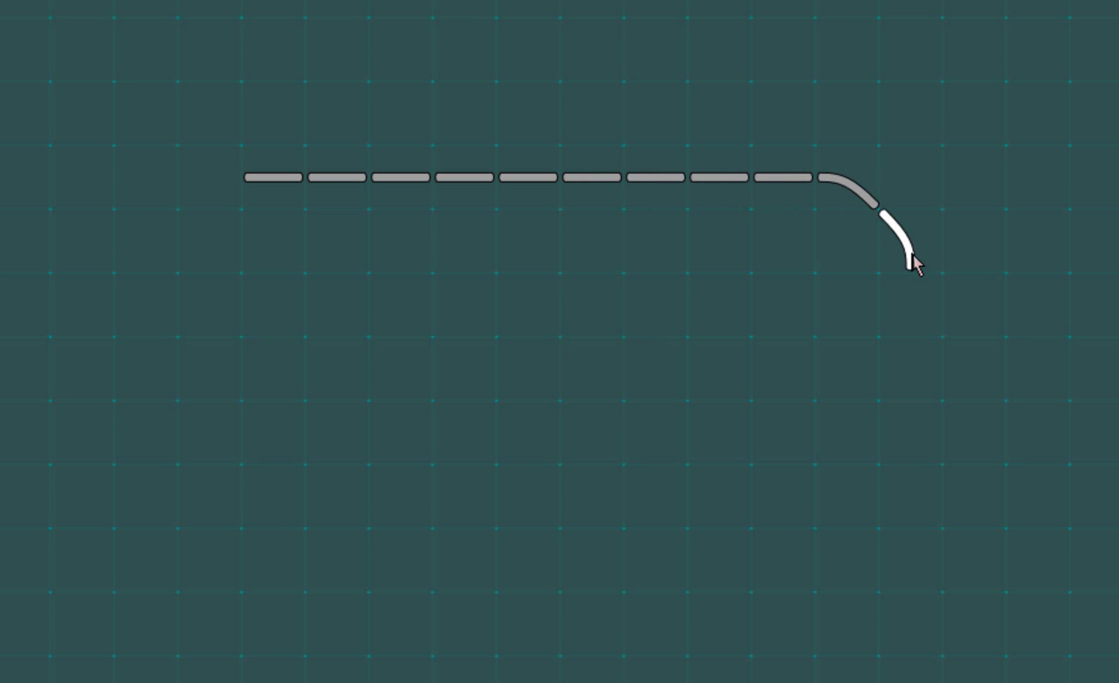
Lay five vertical straight tracks downward from the loop's upper-right corner
left_click(918, 292)
left_click(940, 325)
left_click(943, 386)
left_click(936, 443)
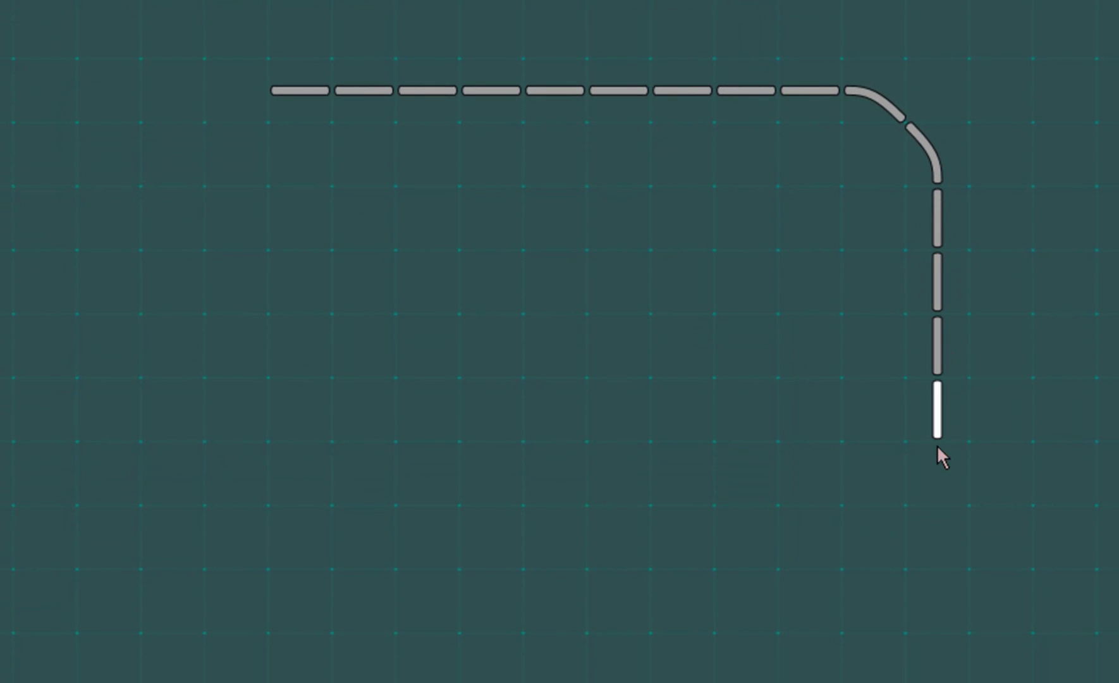
left_click(938, 469)
Form the loop's lower-right corner with two mild curves, rotated to connect and turn the track leftward
left_click(940, 527)
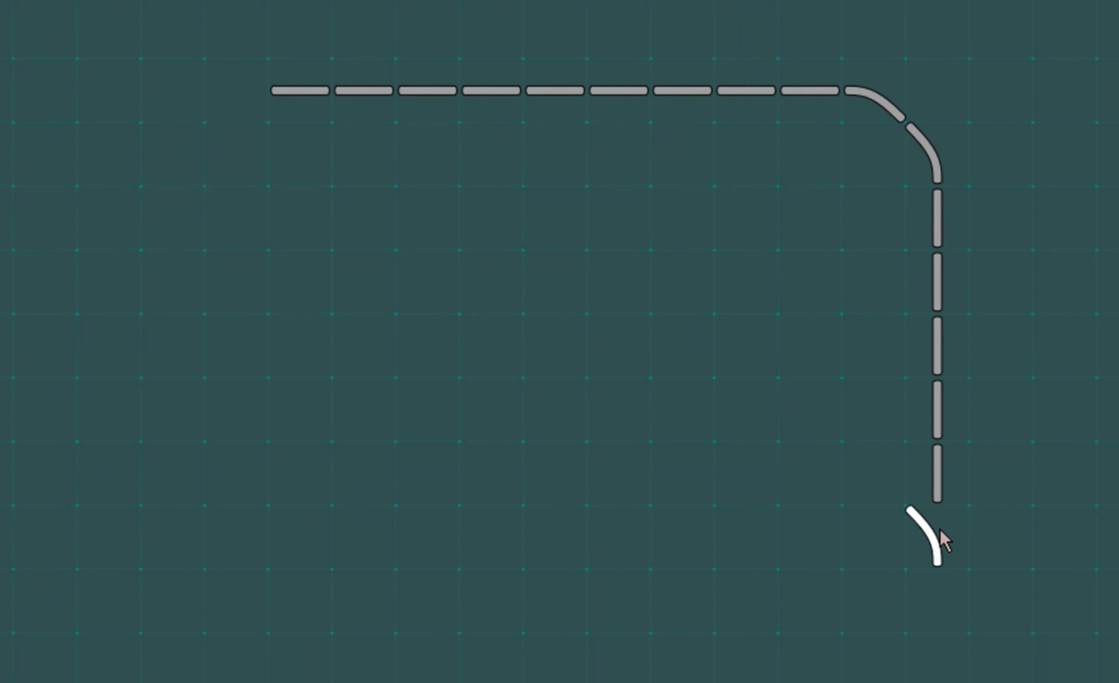
left_click(940, 527)
left_click(875, 590)
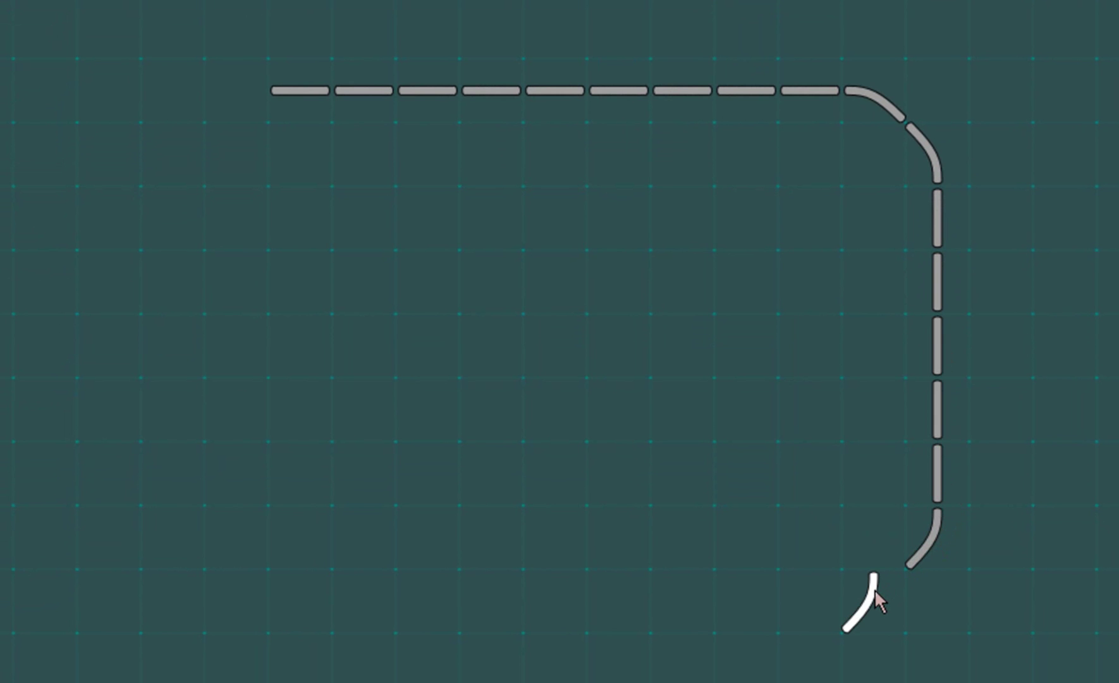
left_click(872, 591)
Lay nine horizontal straight tracks leftward from the lower-right corner to form the loop's lower side
left_click(812, 604)
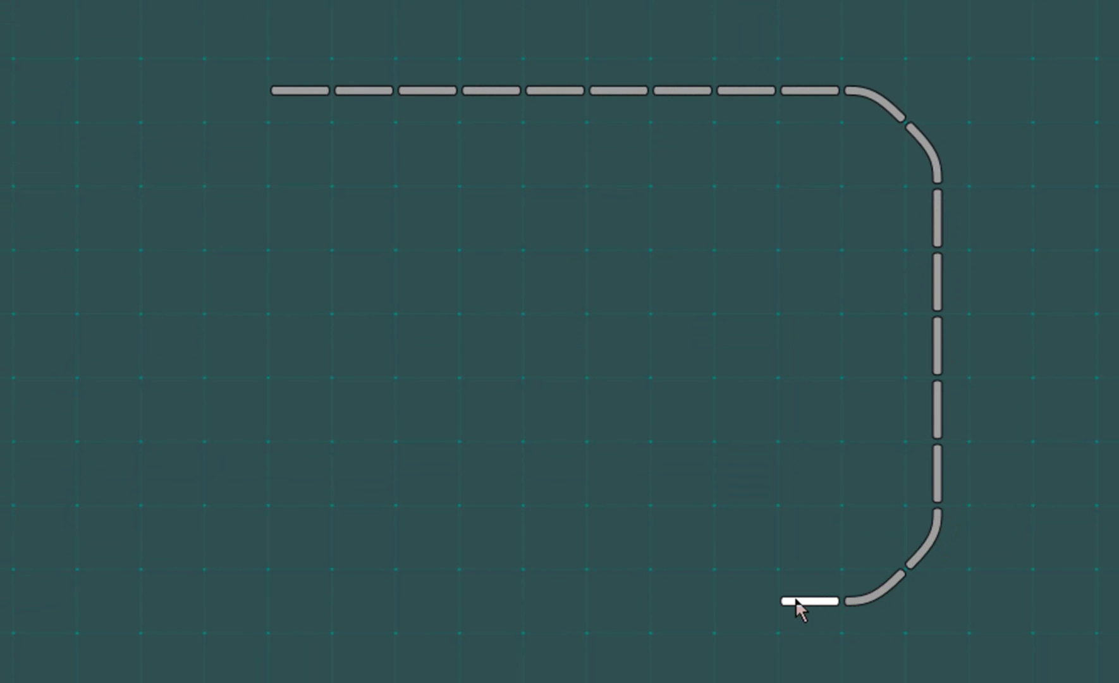
left_click(746, 600)
left_click(670, 600)
left_click(606, 599)
left_click(544, 604)
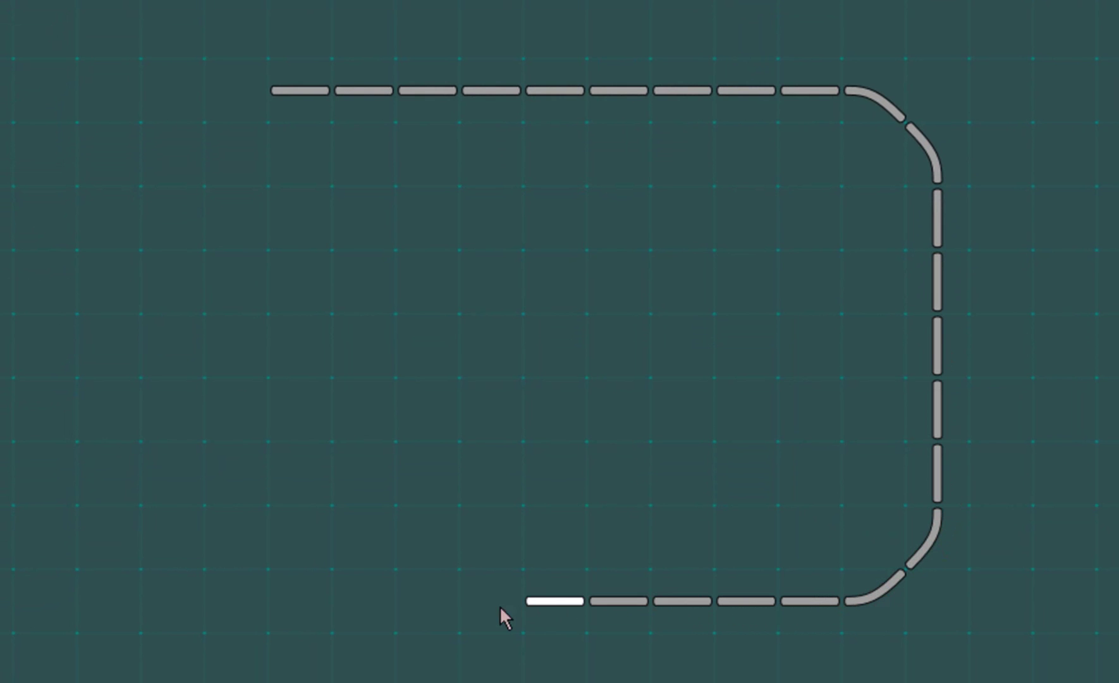
left_click(481, 605)
left_click(430, 604)
left_click(354, 603)
left_click(281, 604)
Form the loop's lower-left corner with two mild curves and lay five straight tracks upward from it
left_click(248, 593)
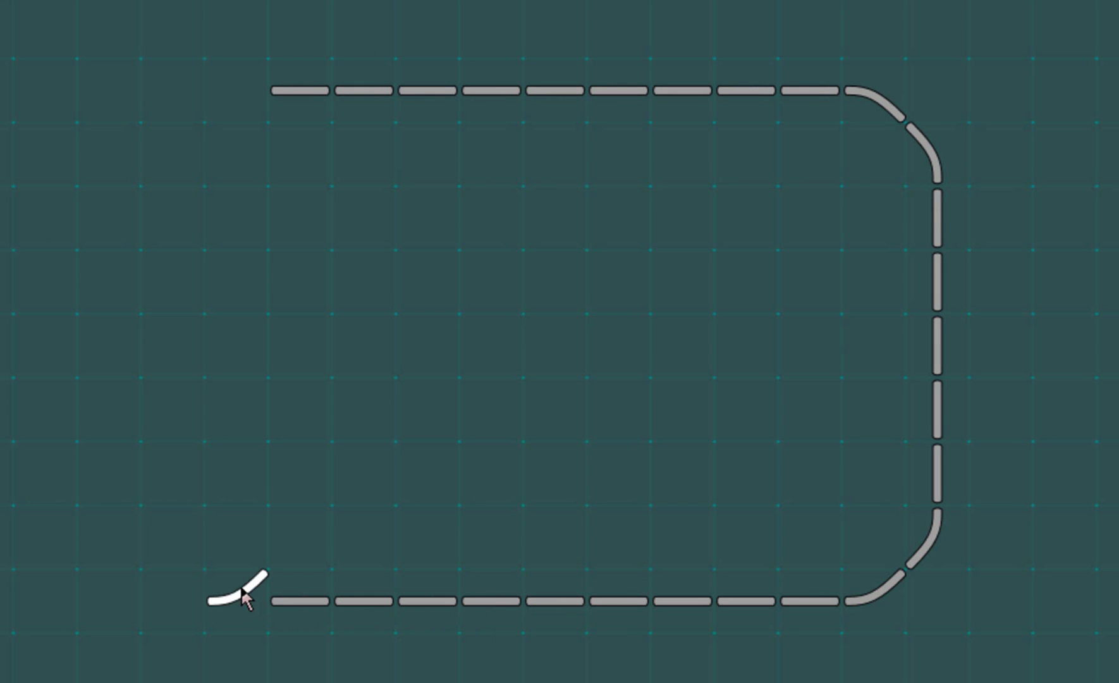
left_click(172, 542)
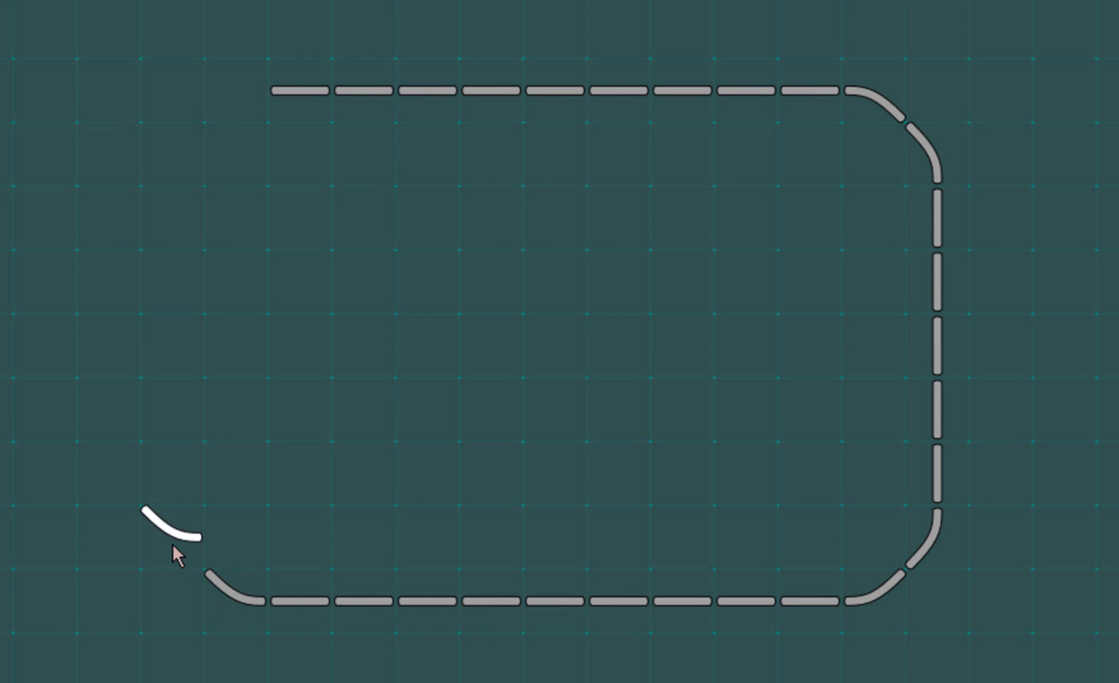
left_click(174, 486)
left_click(178, 424)
left_click(177, 354)
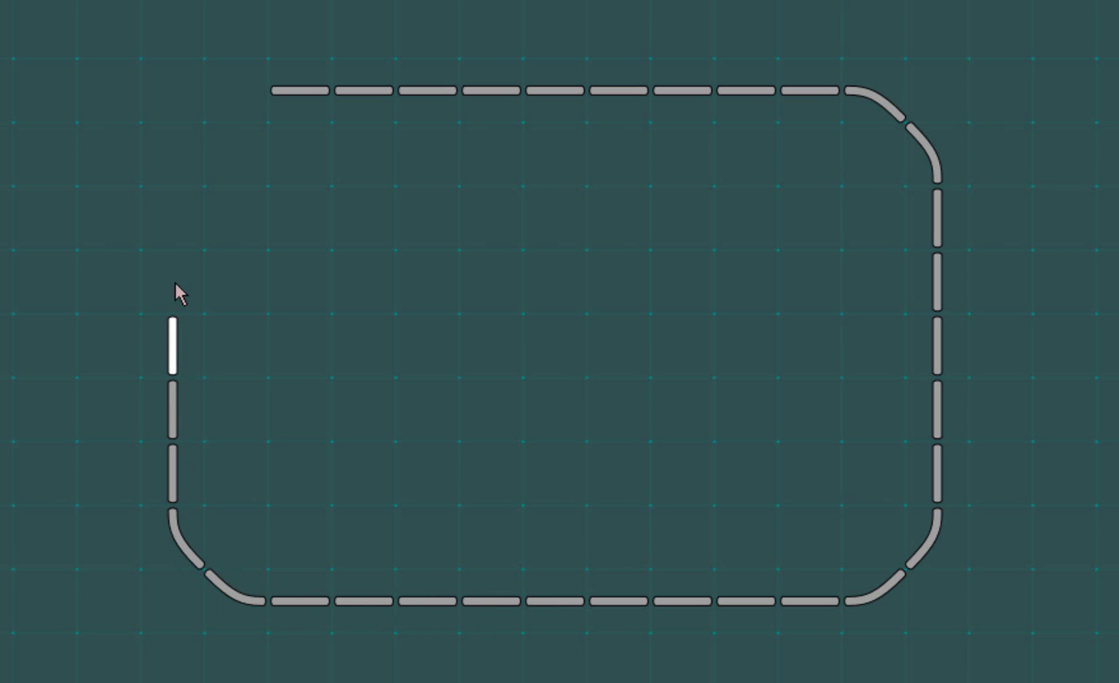
left_click(175, 266)
left_click(173, 202)
Close the loop at its upper-left corner with two mild curves
left_click(183, 151)
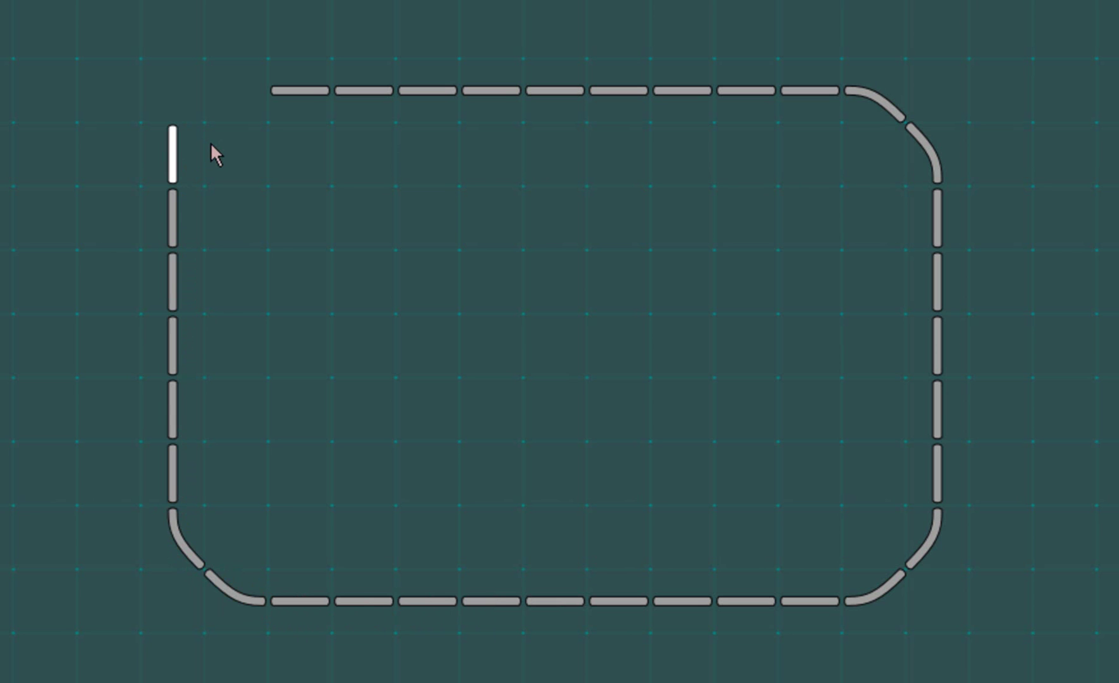
key("Escape")
key("r")
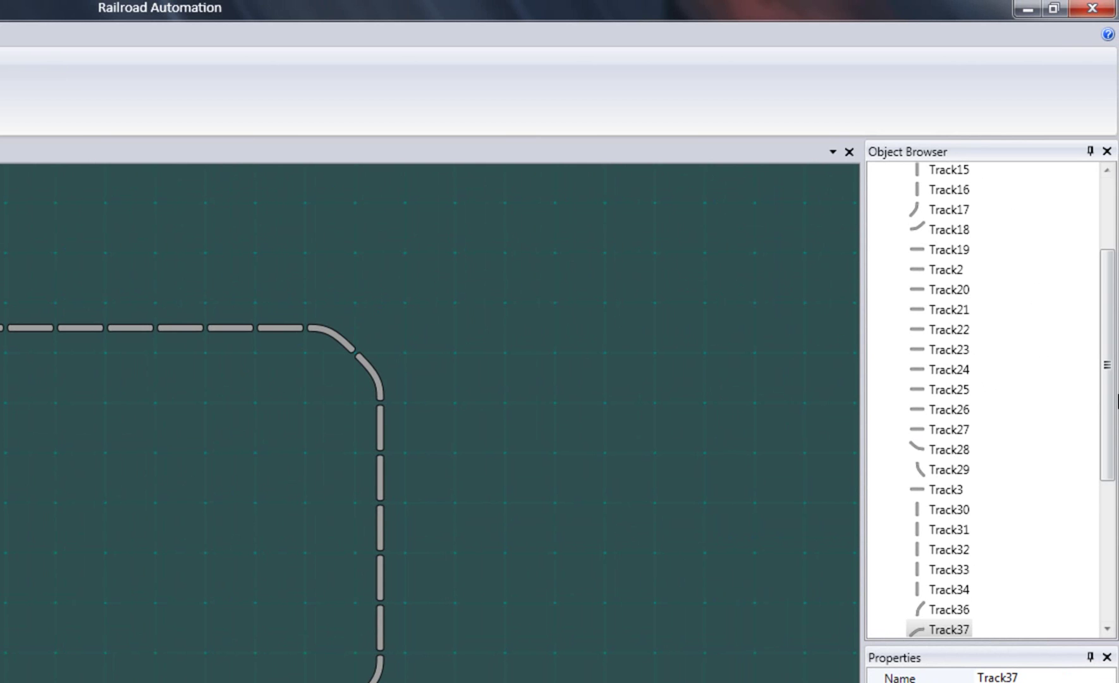
Review the placed tracks in the Object Browser and check the properties of the Tracks group
left_click_drag(1107, 393, 1107, 319)
left_click(924, 172)
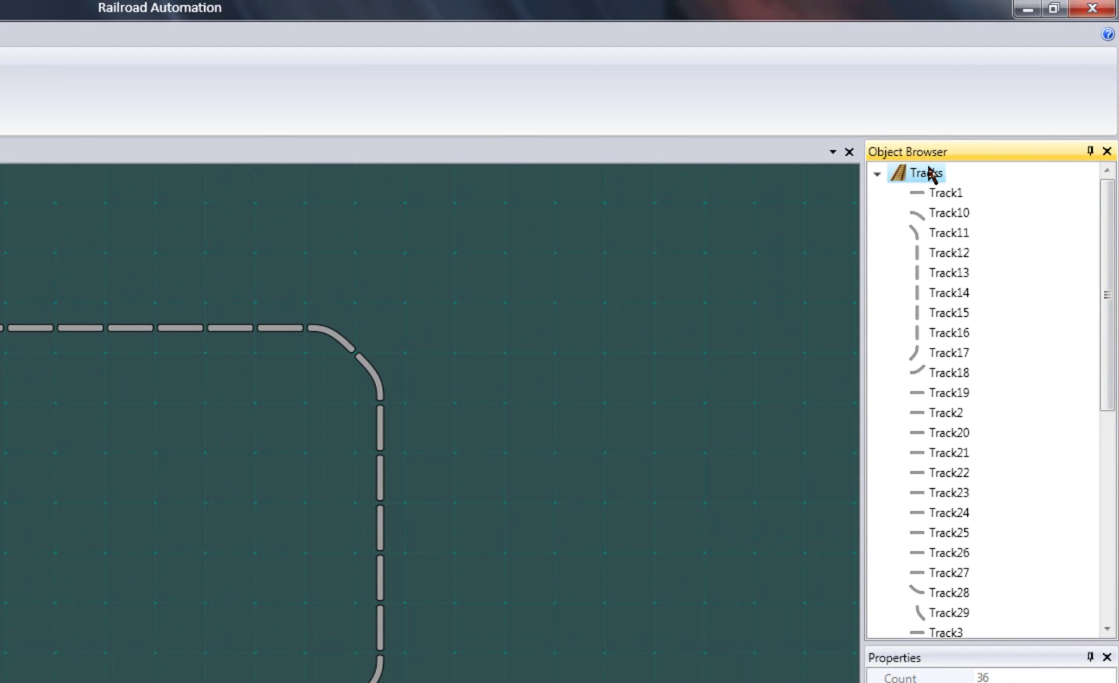
left_click(522, 452)
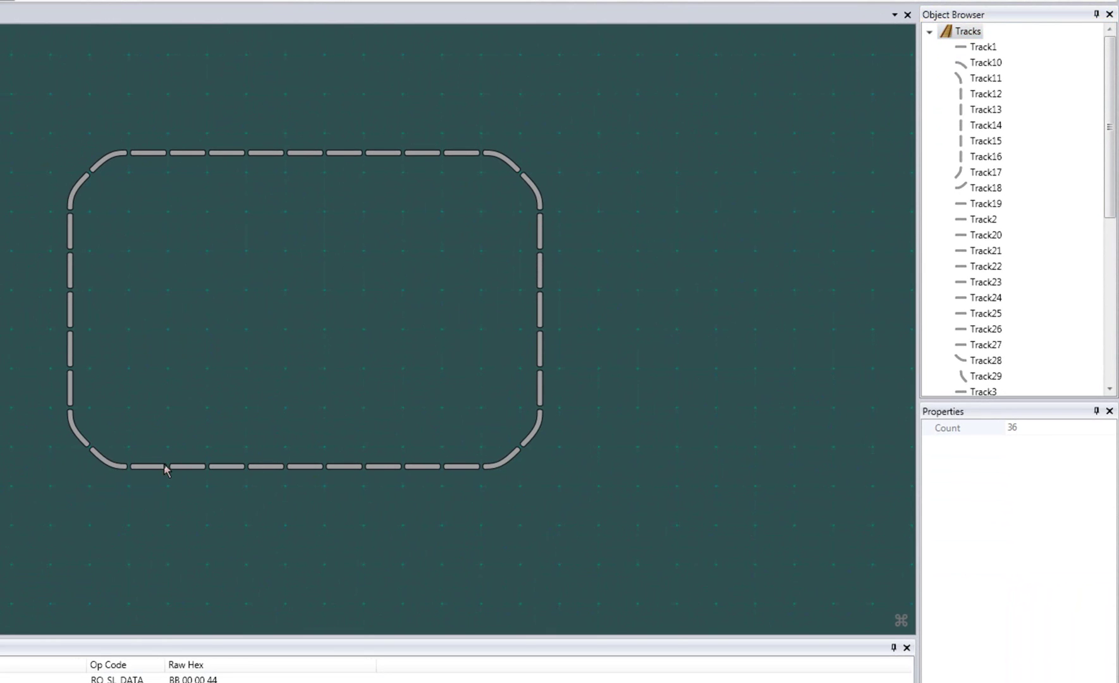
Change the type of the leftmost straight track on the loop's lower side to TurnoutLeft
left_click(151, 468)
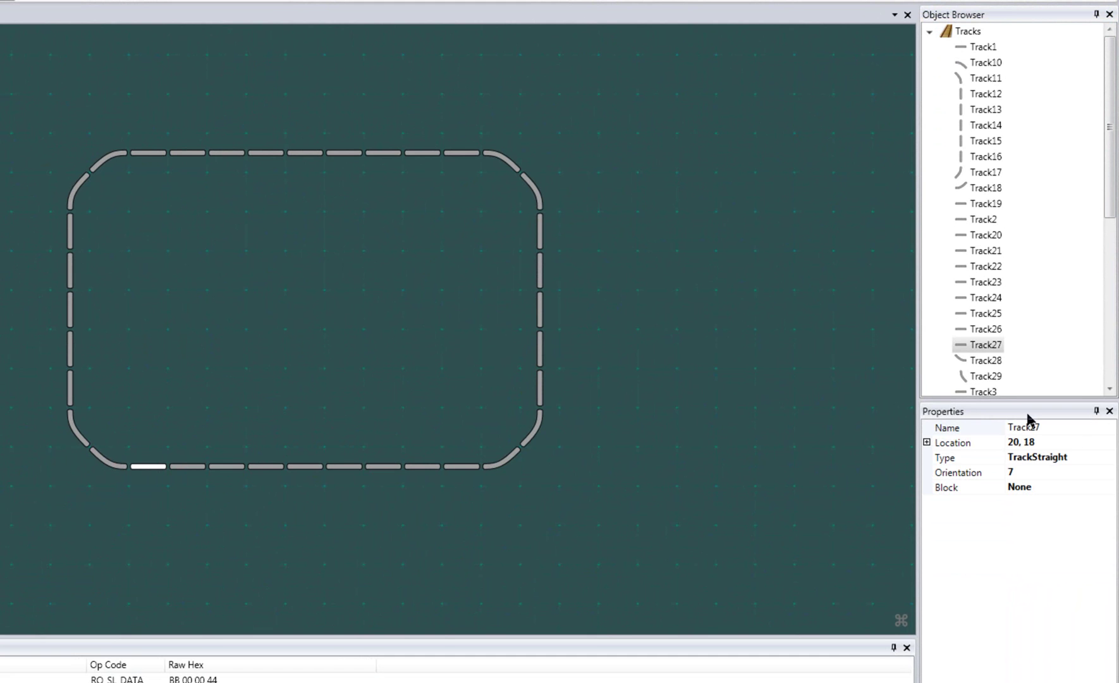
left_click(1110, 459)
left_click(1110, 459)
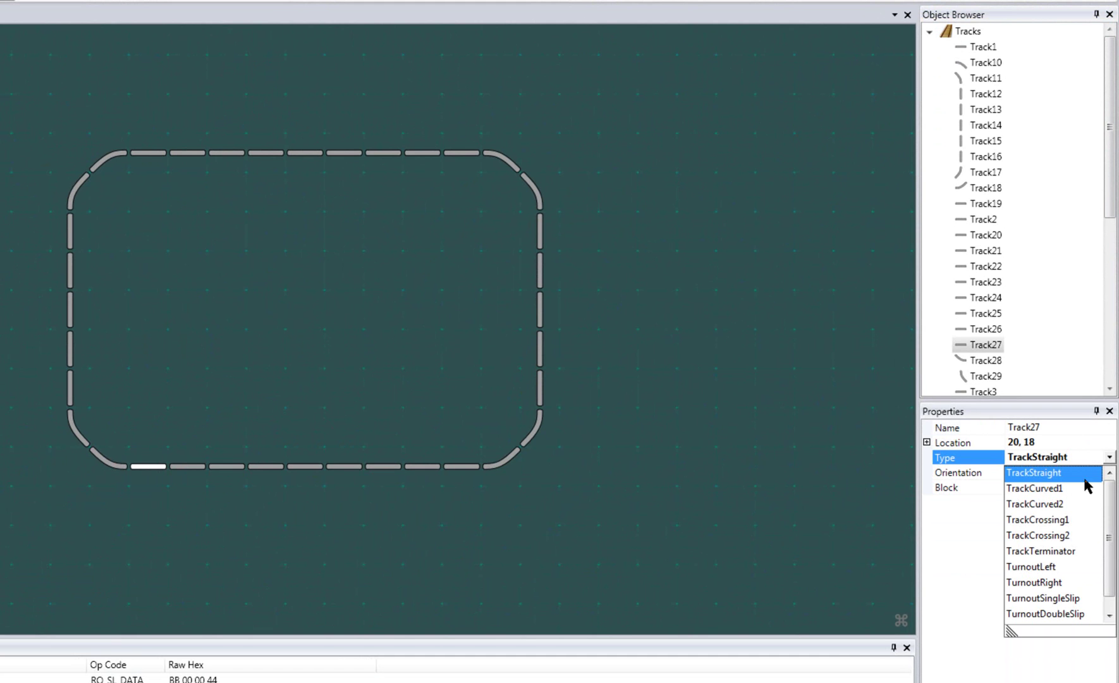
left_click(1050, 564)
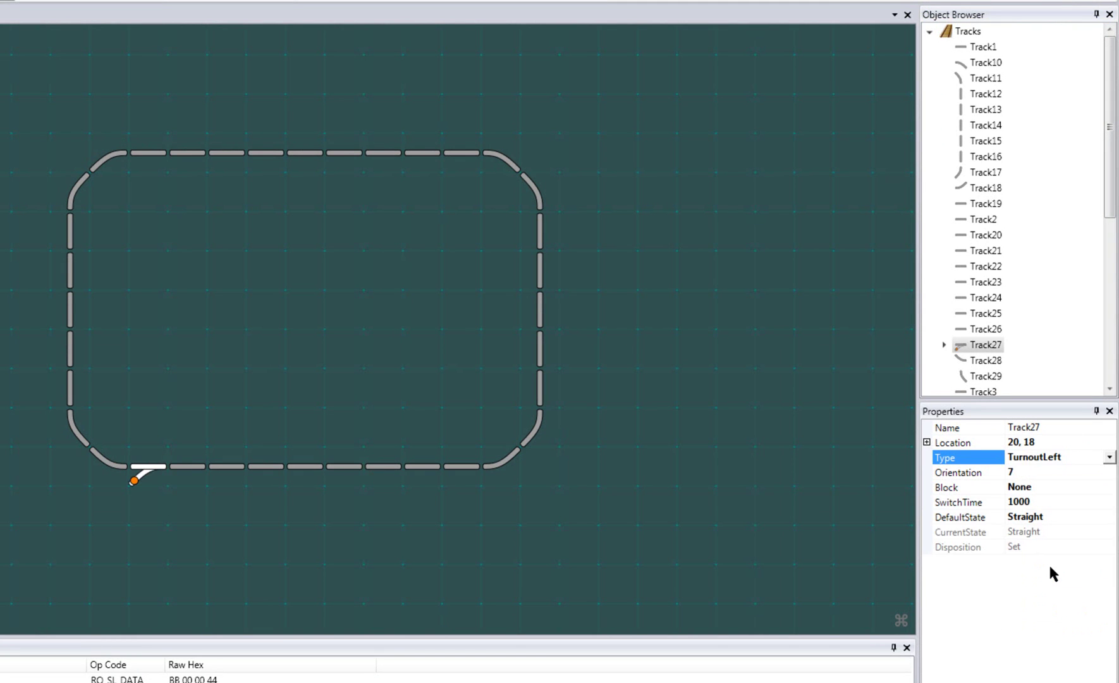
Rotate the new left turnout to orientation 3 so its diverging leg points up into the loop
left_click(157, 468)
left_click(155, 468)
left_click(155, 467)
left_click(152, 468)
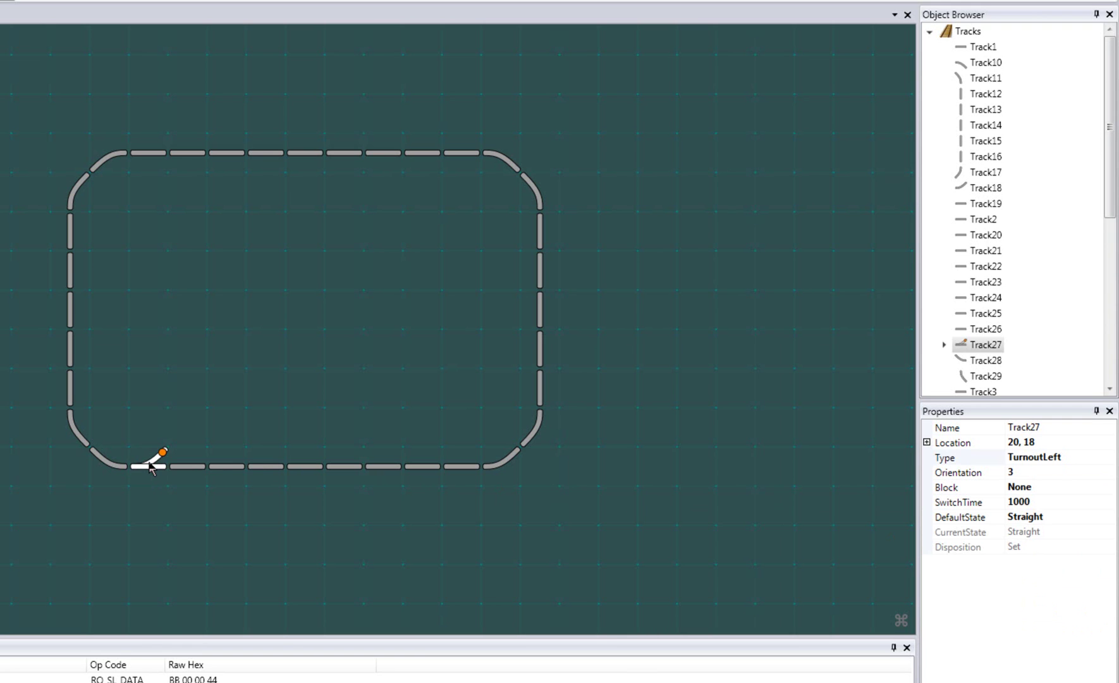
Replace the rightmost straight track on the loop's lower side with a right turnout branching into the loop
right_click(150, 467)
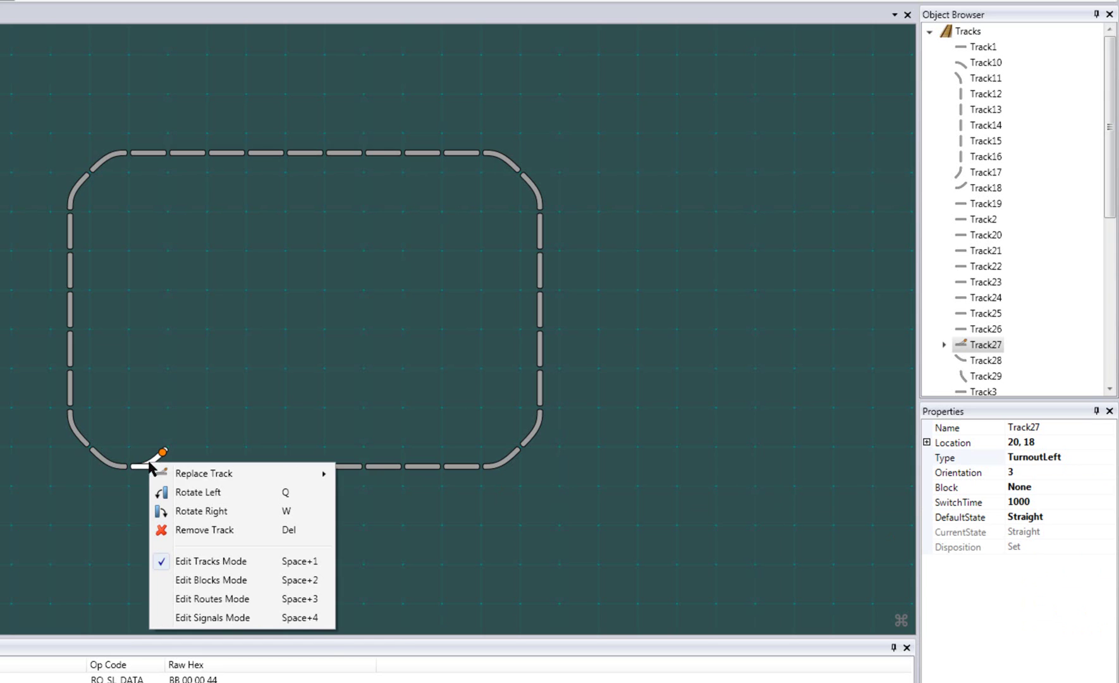
mouse_move(168, 469)
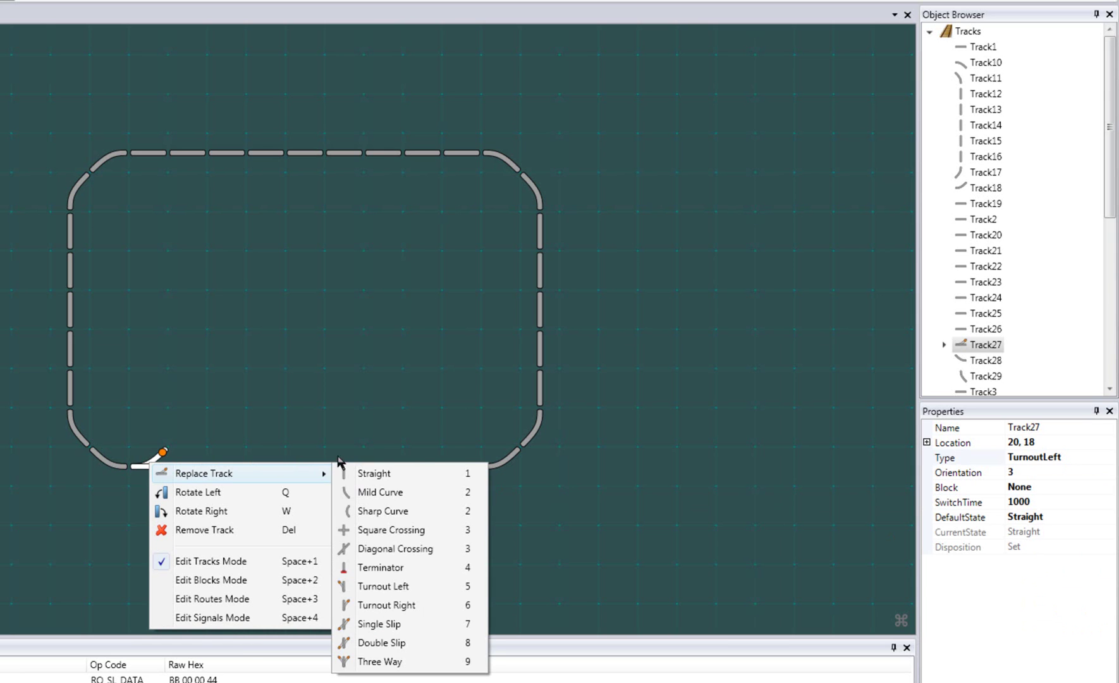
left_click(450, 466)
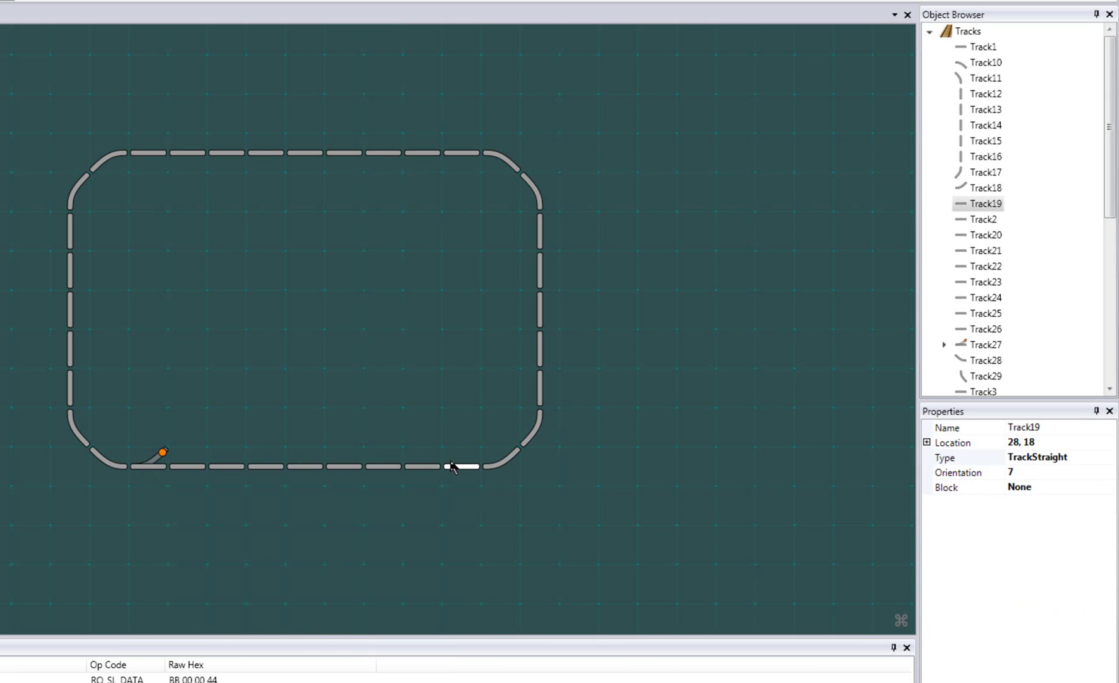
left_click(450, 467)
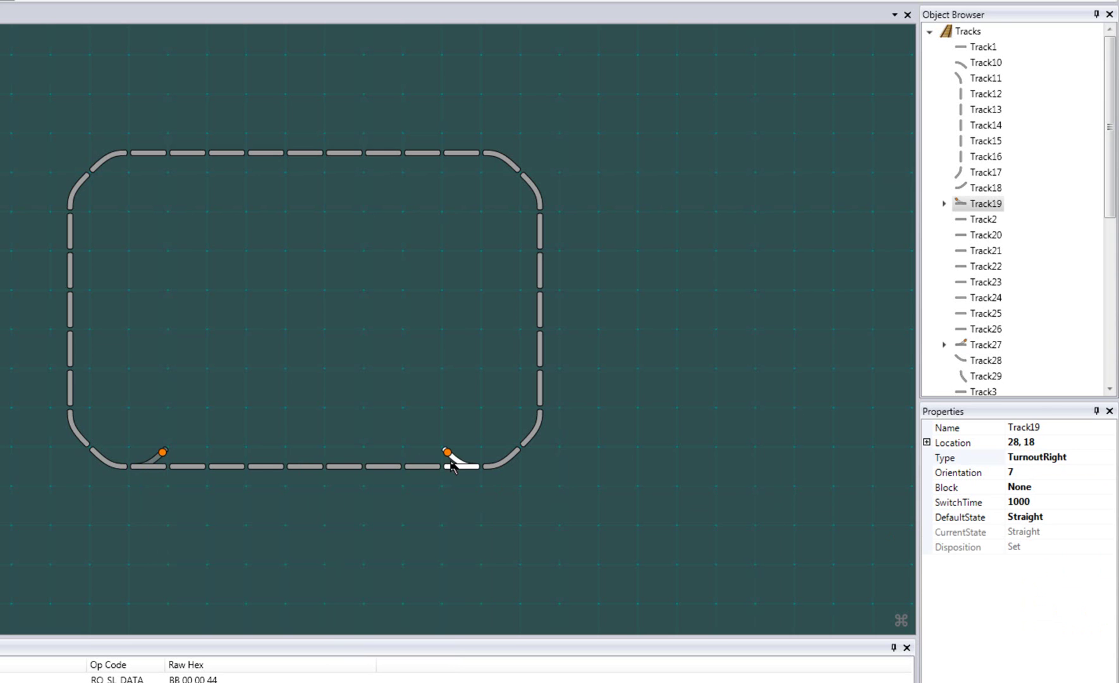
Lay the passing siding between the two lower turnouts with a curved track at each end and five straight tracks between them
left_click(184, 441)
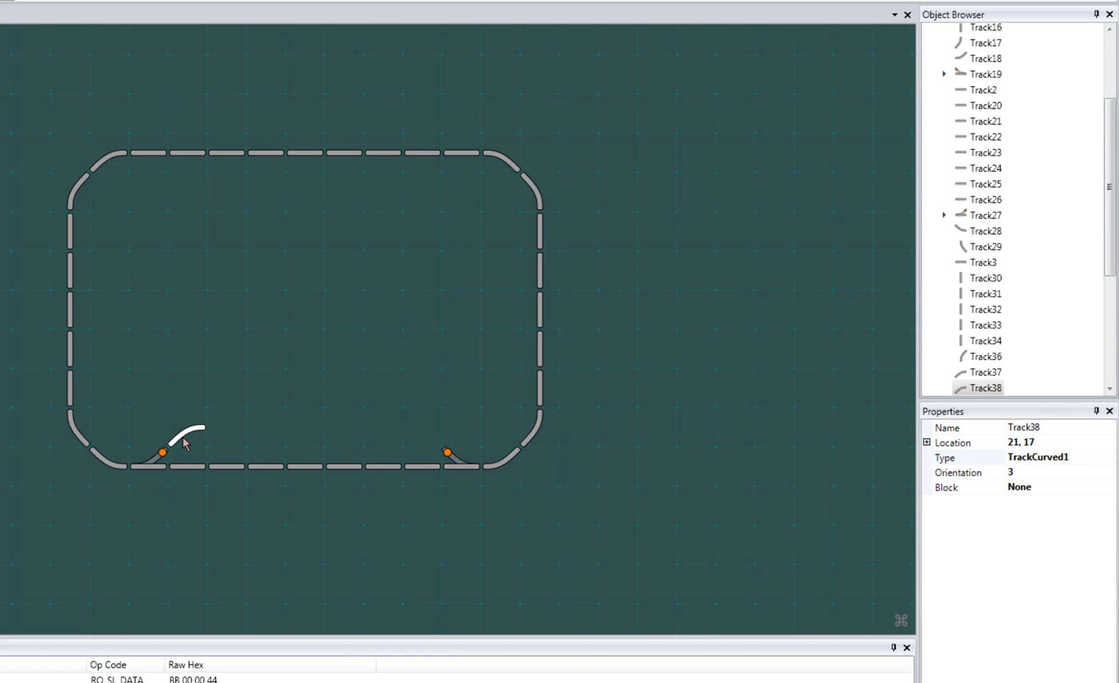
left_click(226, 435)
left_click(266, 435)
left_click(305, 434)
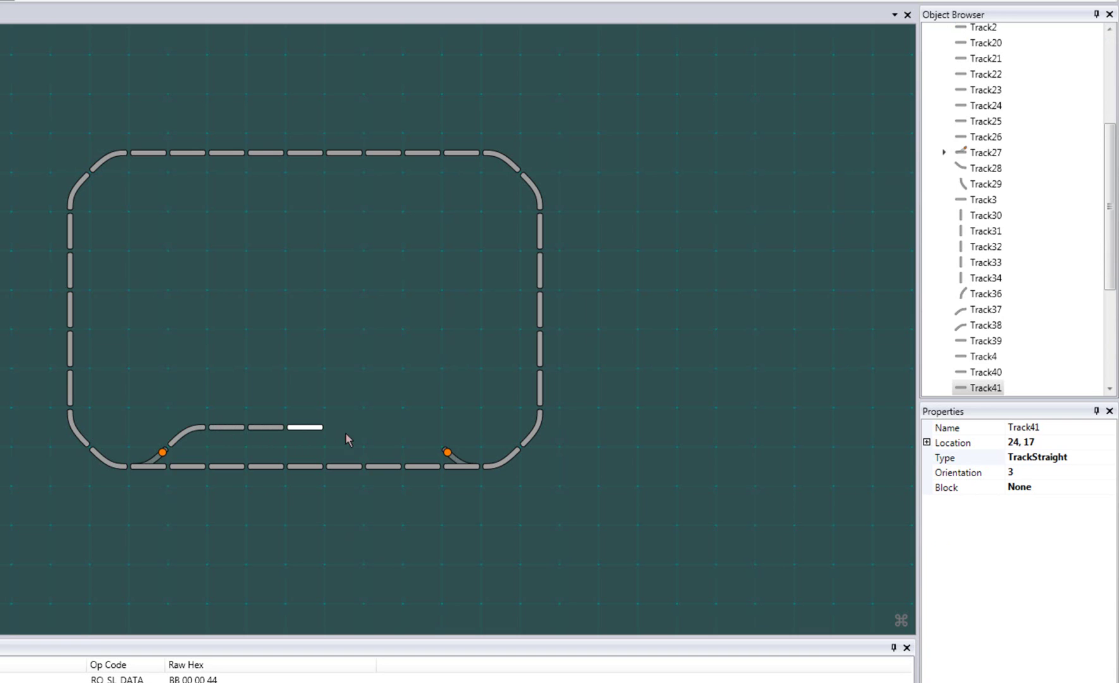
left_click(344, 435)
left_click(382, 439)
left_click(421, 443)
left_click(421, 443)
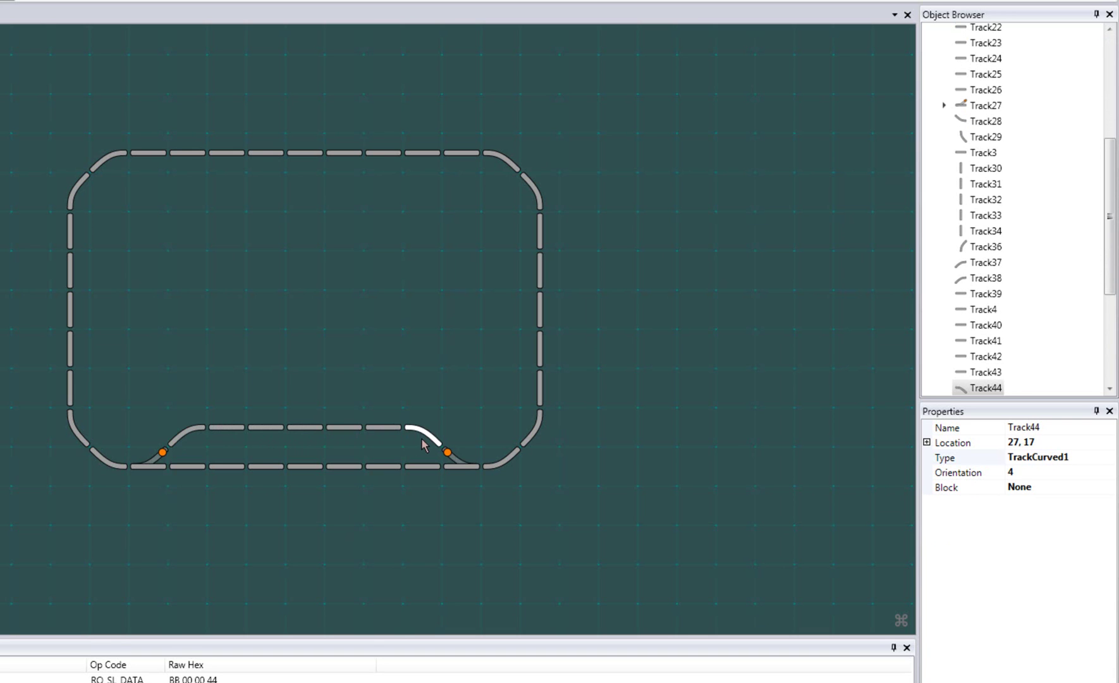
Replace the loop's left-side straight track at 18, 13 with a TurnoutRight at orientation 1 and continue its diverging leg with a curved track
left_click(186, 436)
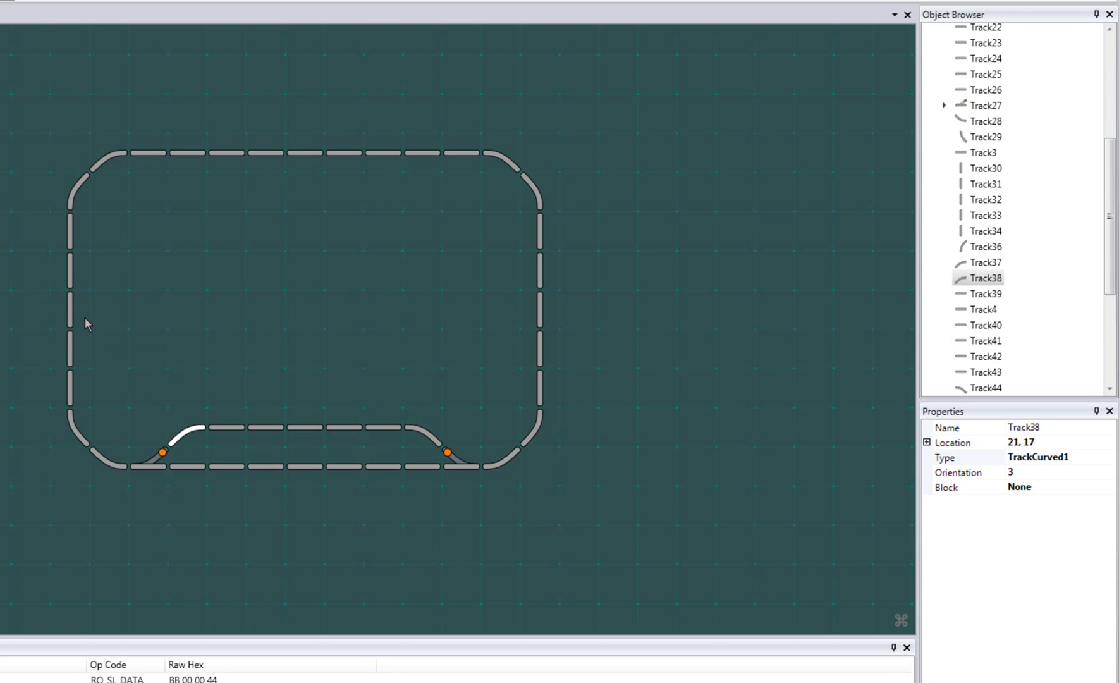
left_click(71, 278)
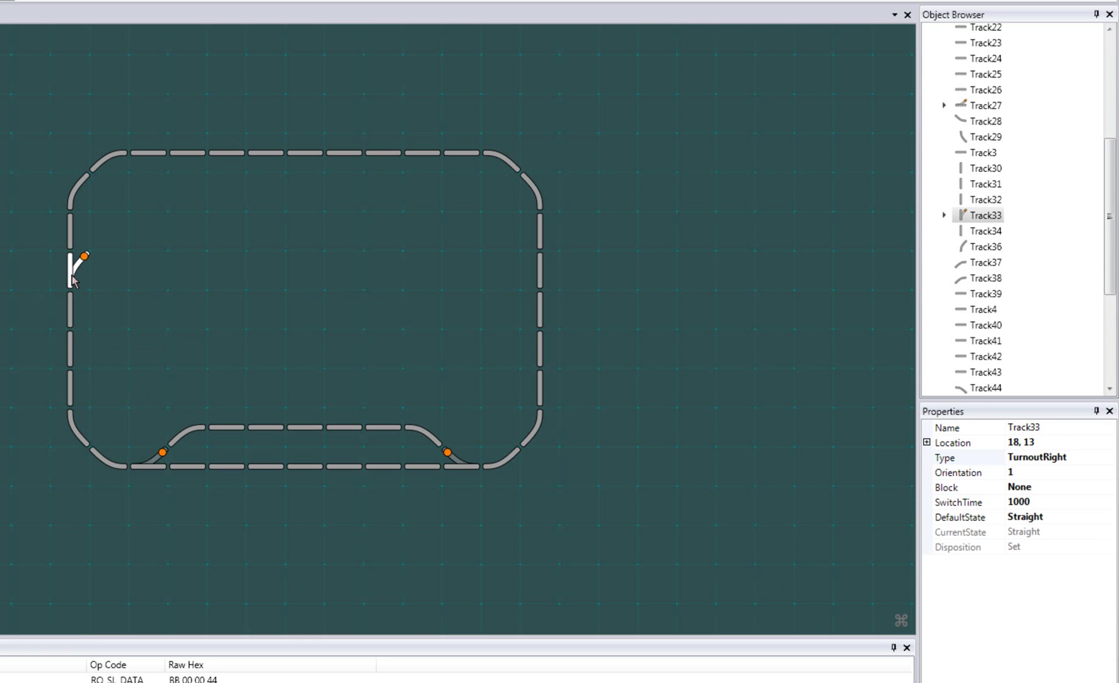
left_click(104, 243)
left_click(104, 243)
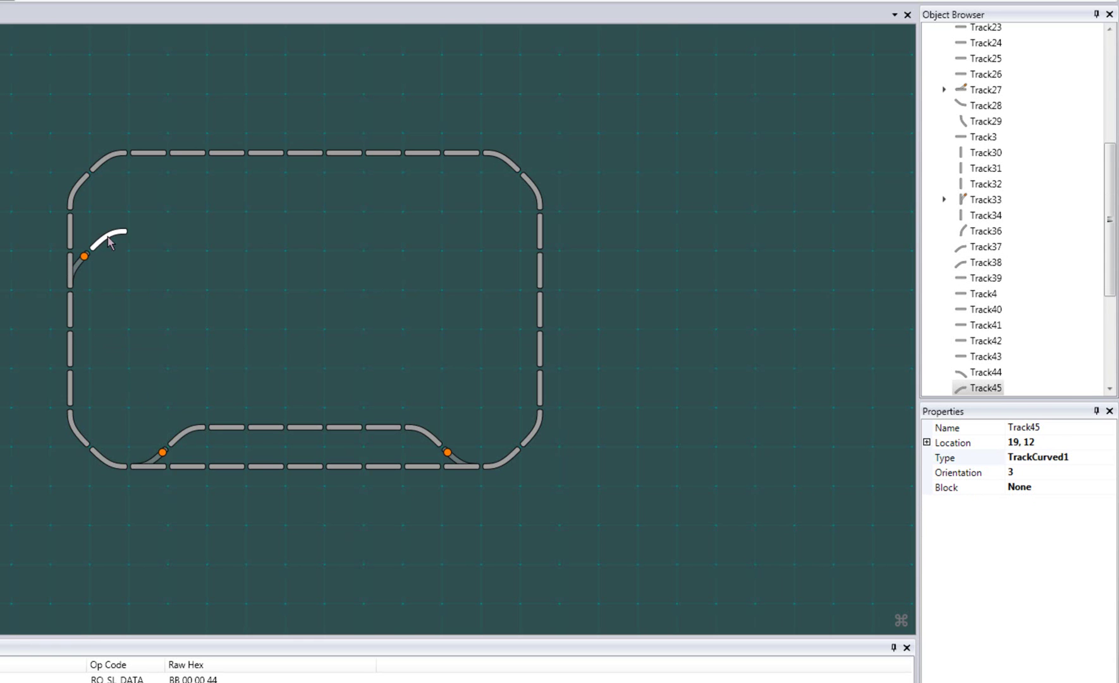
Extend the spur inside the loop with six horizontal straight tracks following the curved track
left_click(142, 242)
left_click(177, 242)
left_click(218, 242)
left_click(266, 242)
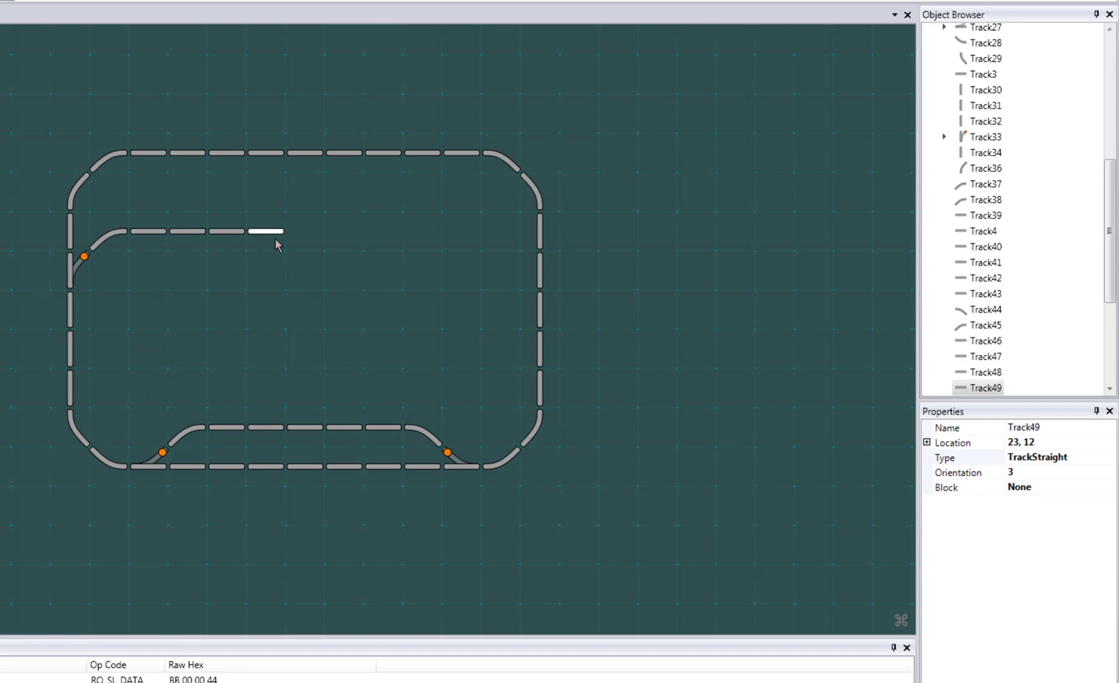
left_click(298, 242)
left_click(346, 243)
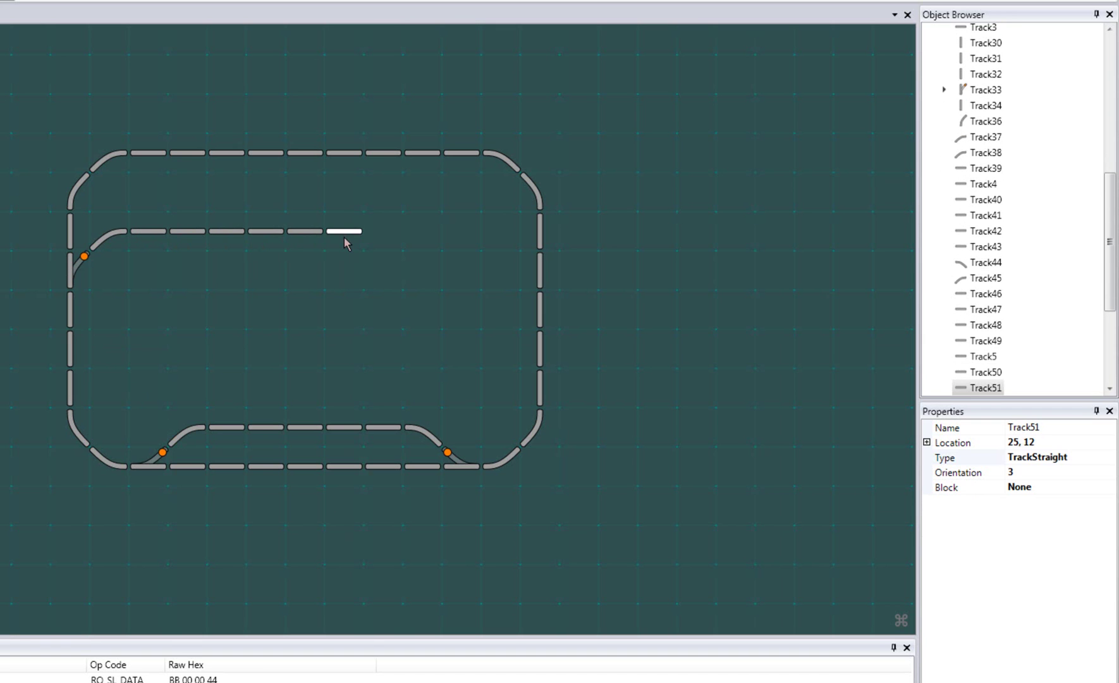
End the spur with a TrackTerminator at 26, 12 and rotate it to orientation 7
left_click(380, 244)
left_click(380, 243)
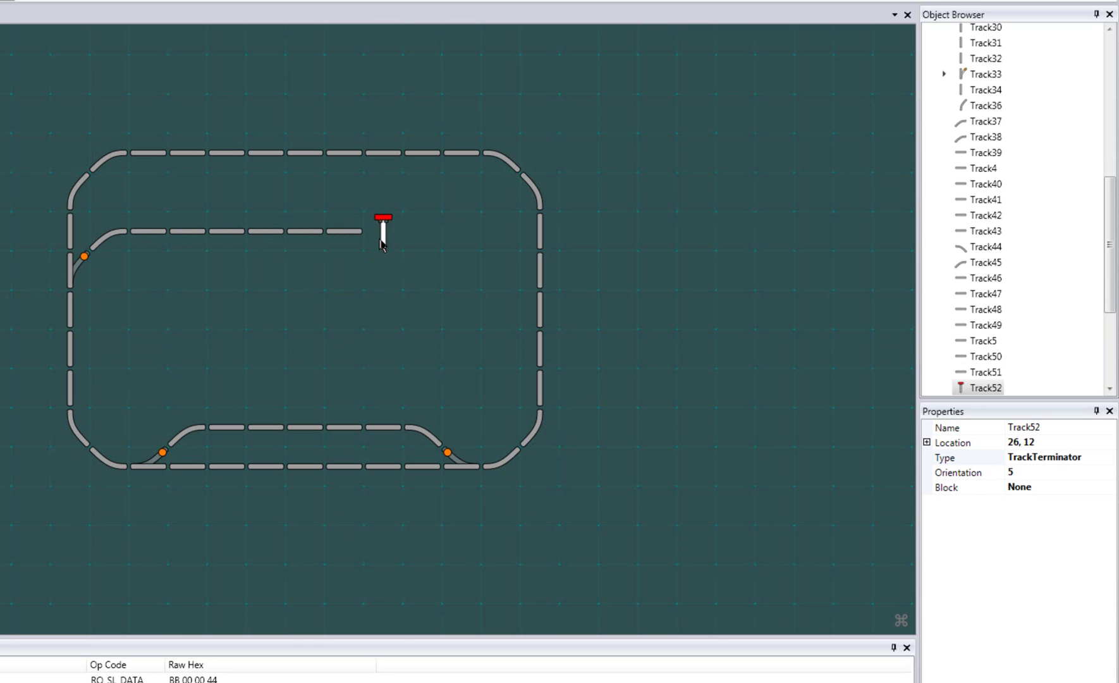
left_click(380, 244)
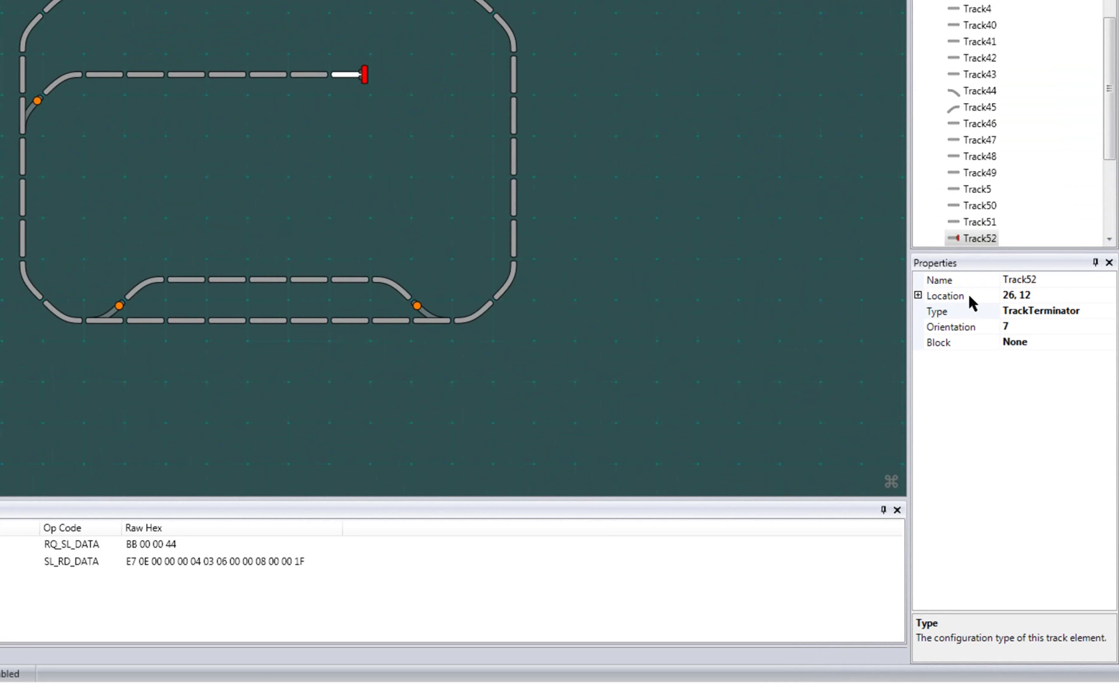
key("Right")
key("Down")
key("Left")
key("Down")
key("Right")
key("Up")
key("Left")
key("Right")
key("Up")
key("Left")
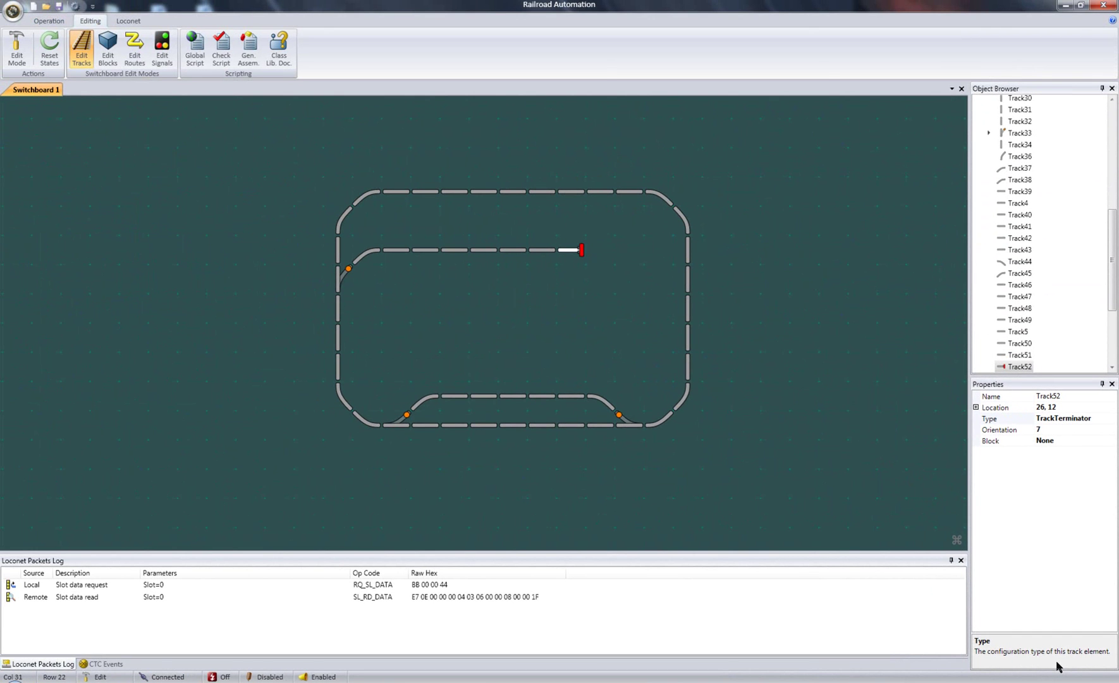
Add a 'Set Switch' packet to both the Straight and Diverging states of Track27 and expand both states
left_click(629, 425)
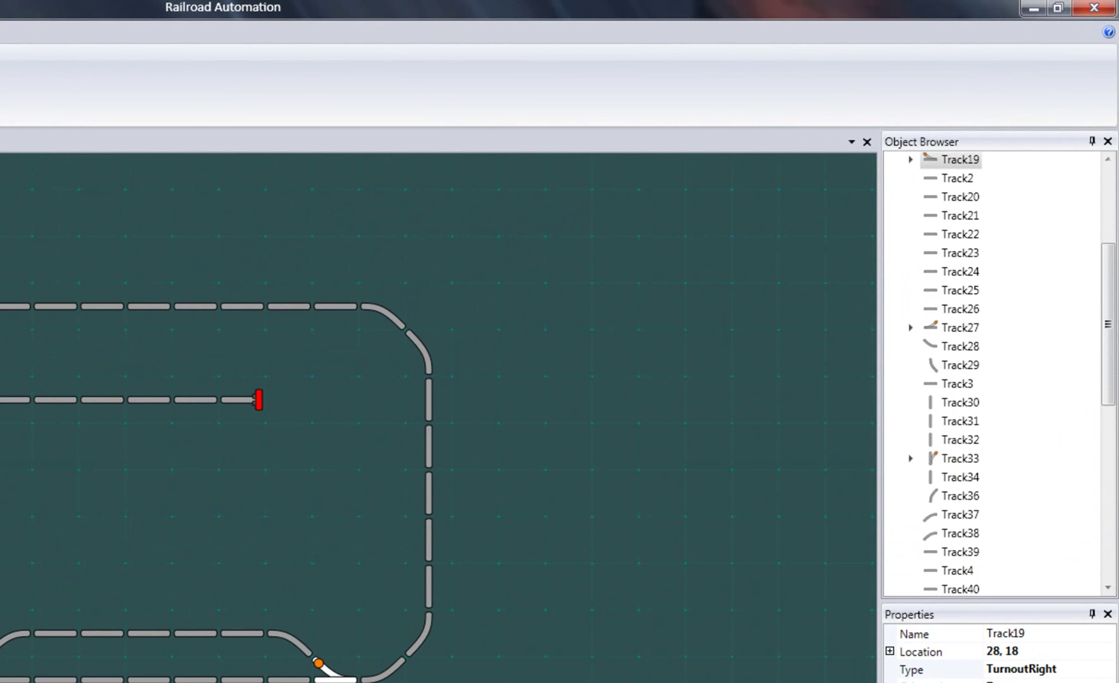
left_click(910, 327)
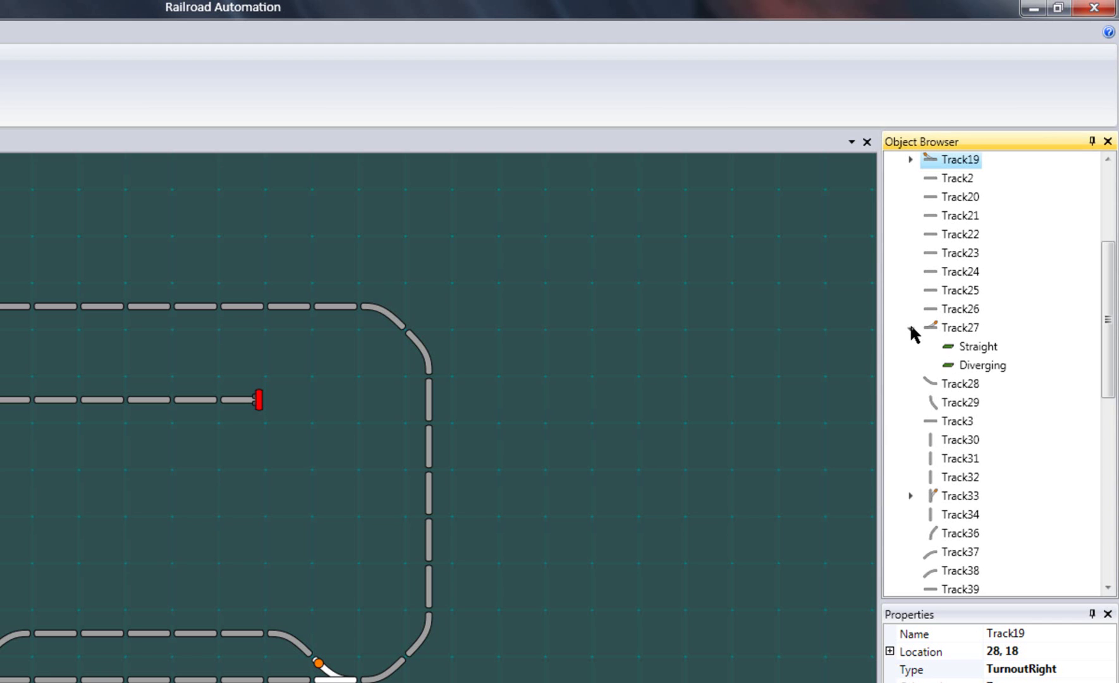
right_click(963, 349)
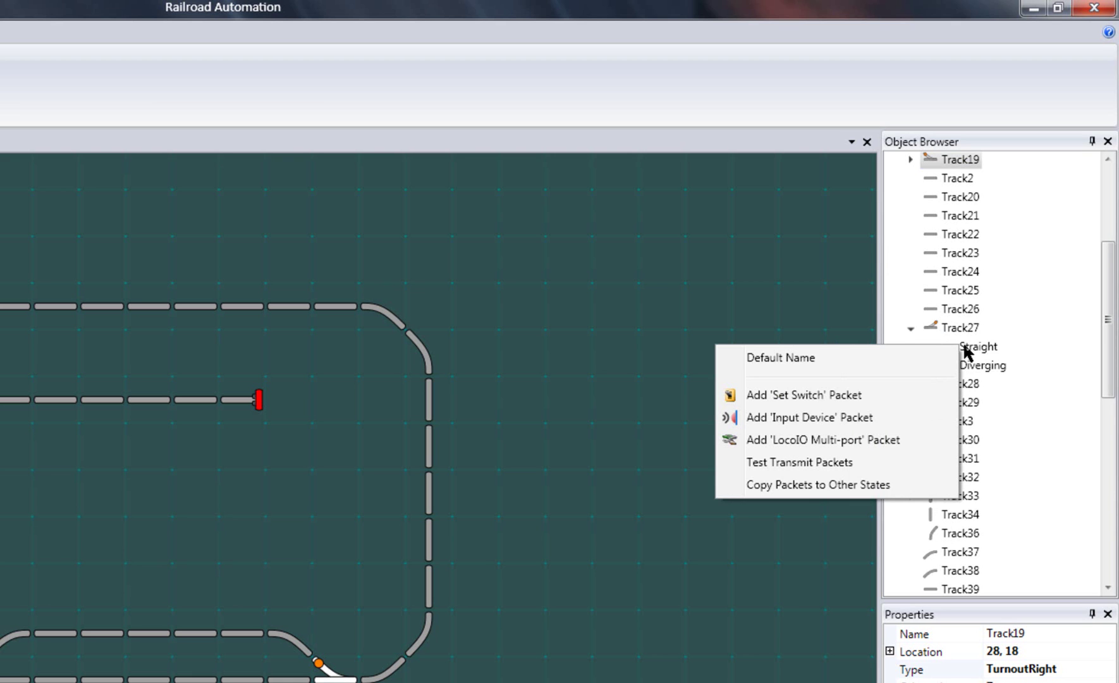
left_click(897, 393)
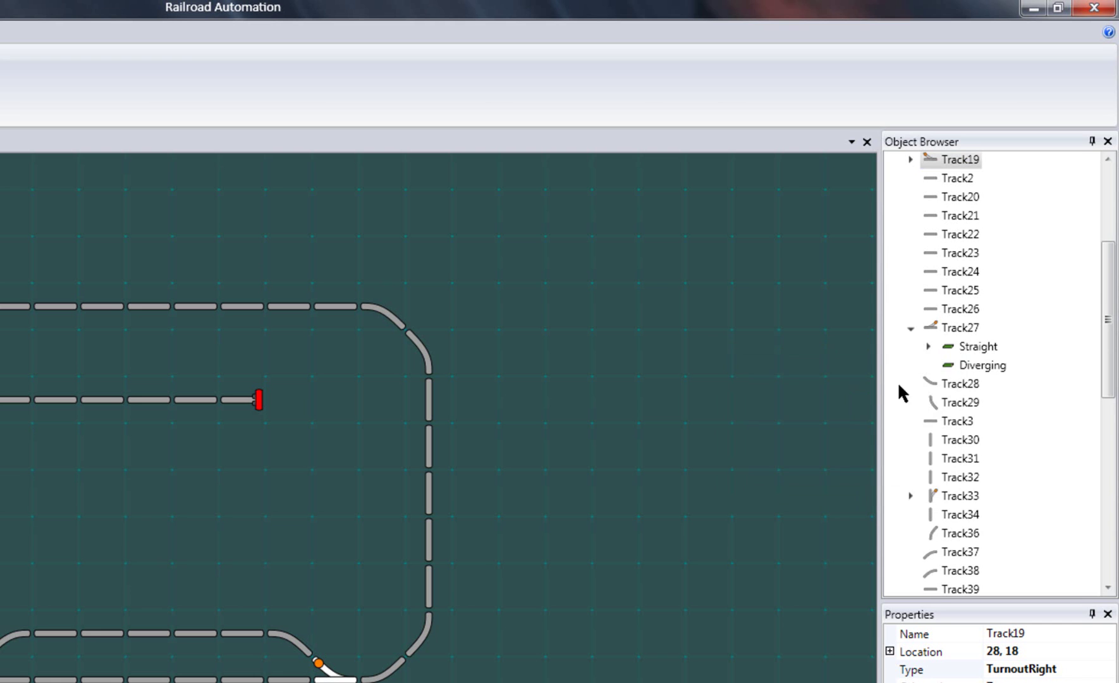
right_click(923, 368)
left_click(860, 415)
left_click(928, 347)
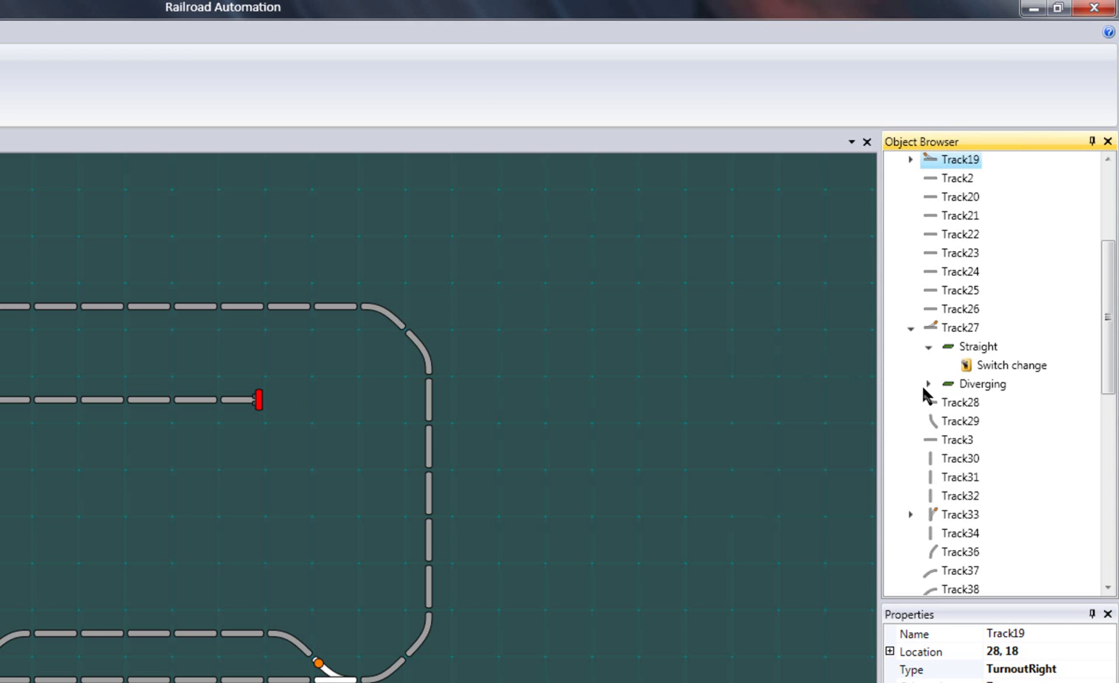
left_click(927, 383)
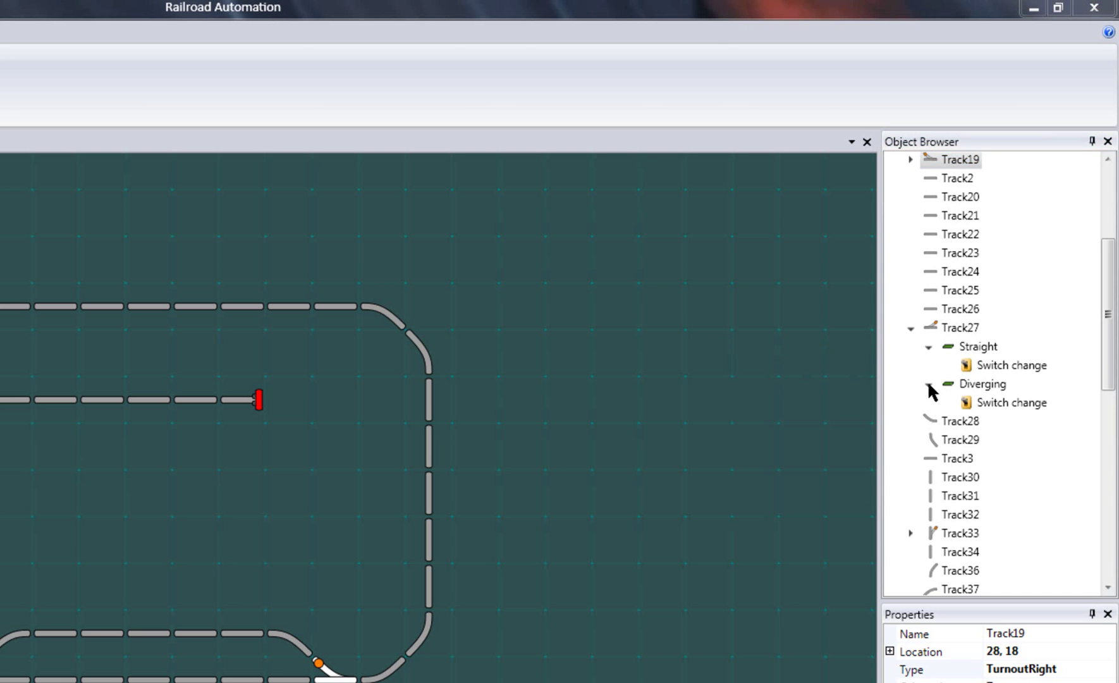
Set the state of the Switch change packet under Track27's Straight state to Closed
left_click(986, 367)
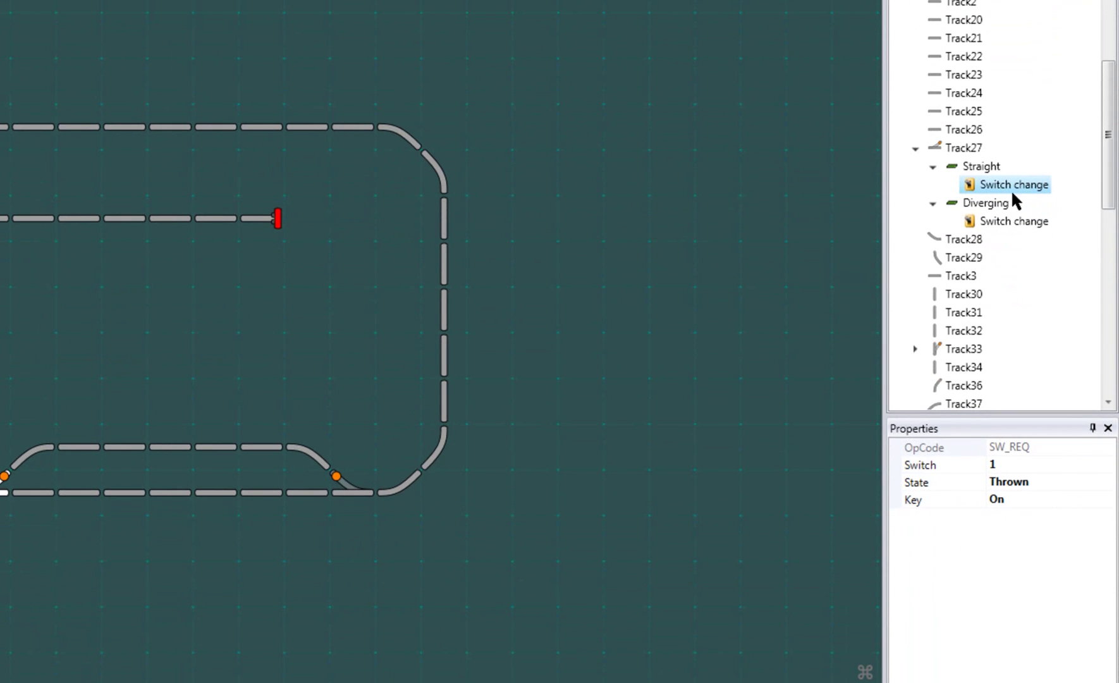
left_click(1104, 483)
left_click(1107, 482)
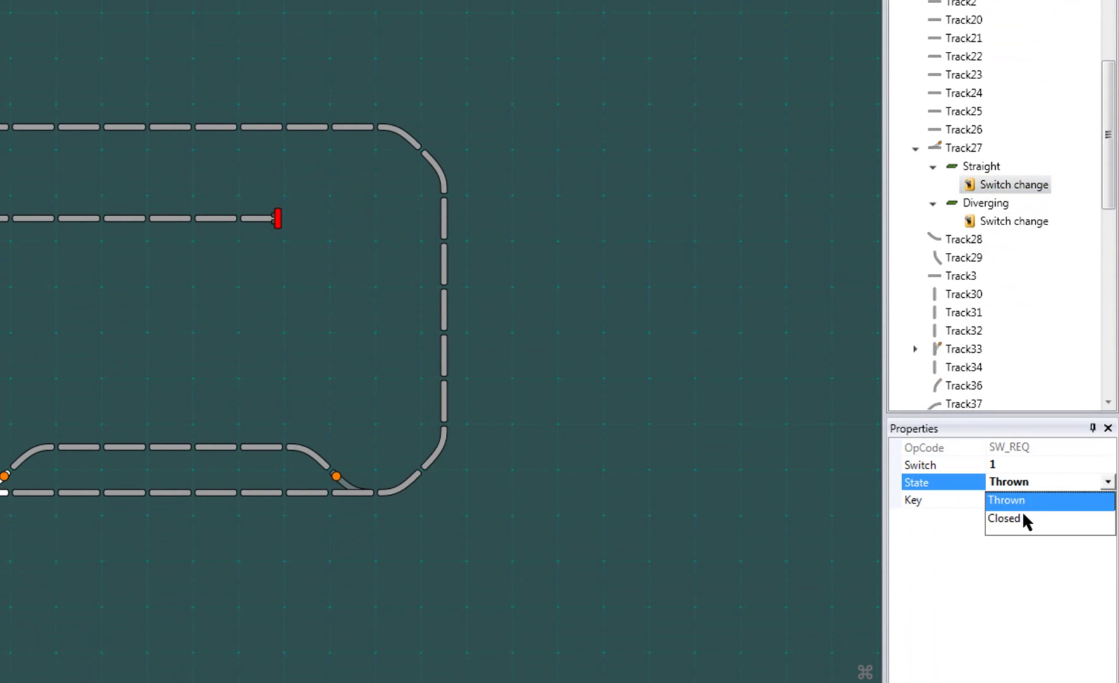
left_click(1007, 518)
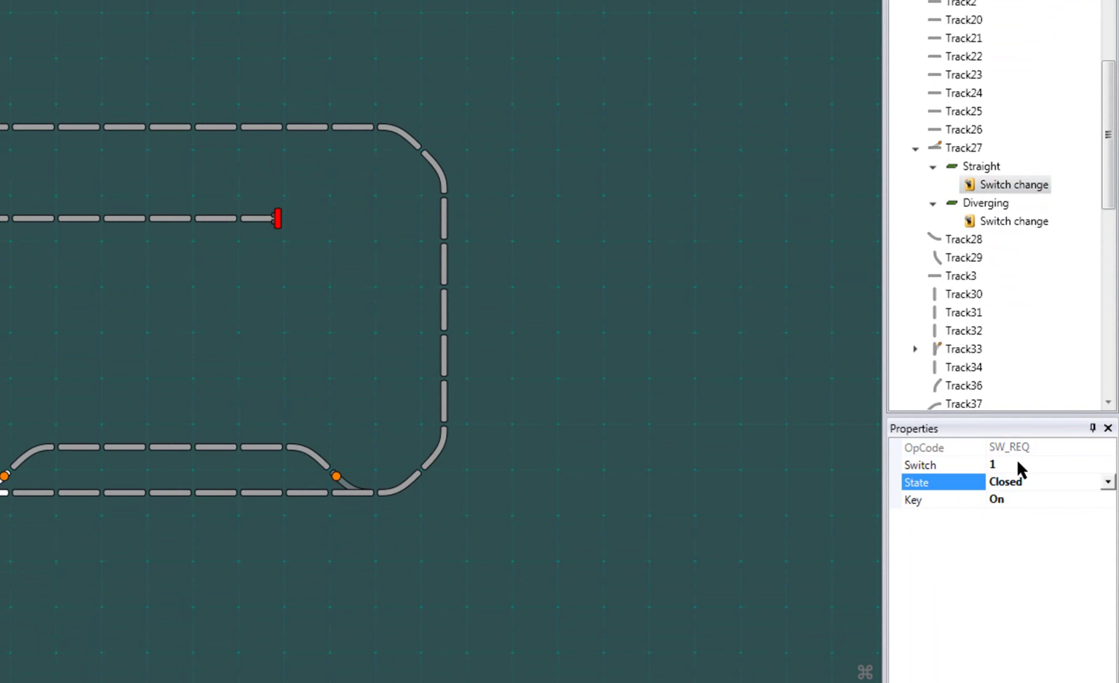
Set the switch number to 15 in the Switch change packets of Track27's Diverging and Straight states
left_click(1003, 225)
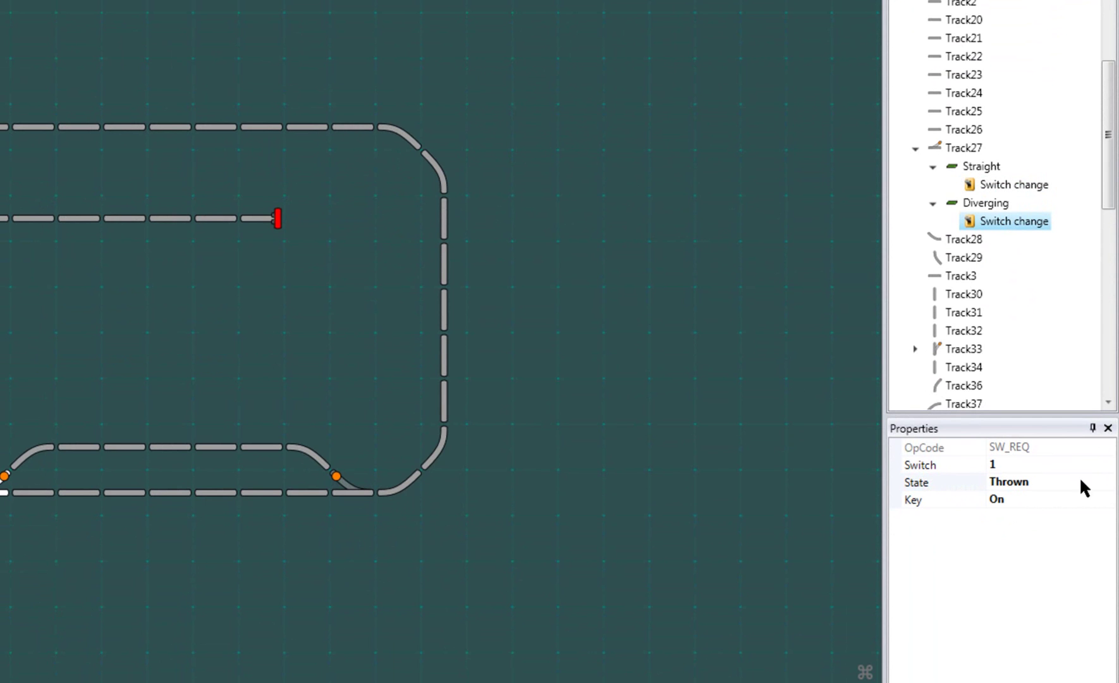
left_click(1009, 464)
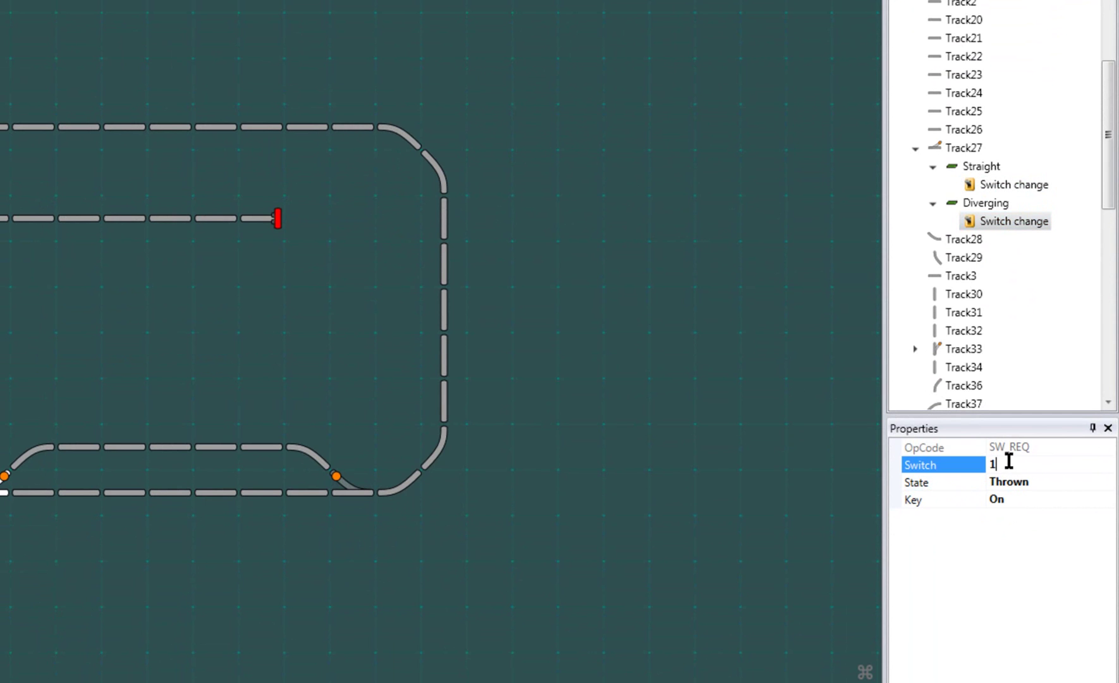
type("5")
left_click(1006, 184)
left_click(1015, 463)
type("5")
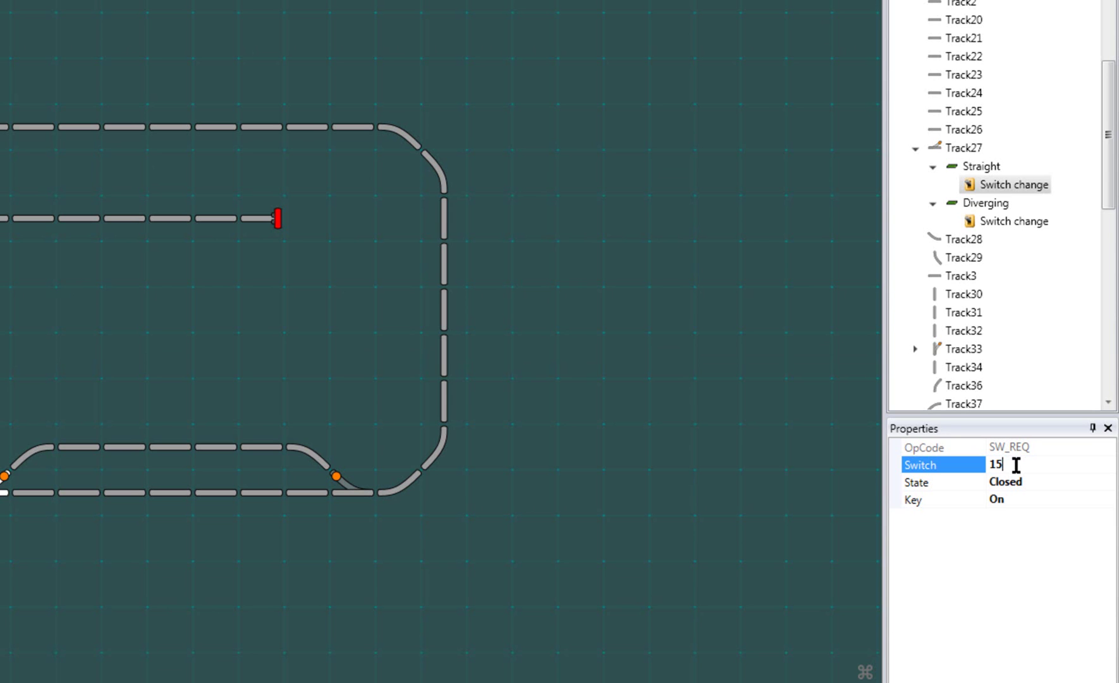
Test transmit all packets of Track27's Straight state
right_click(987, 188)
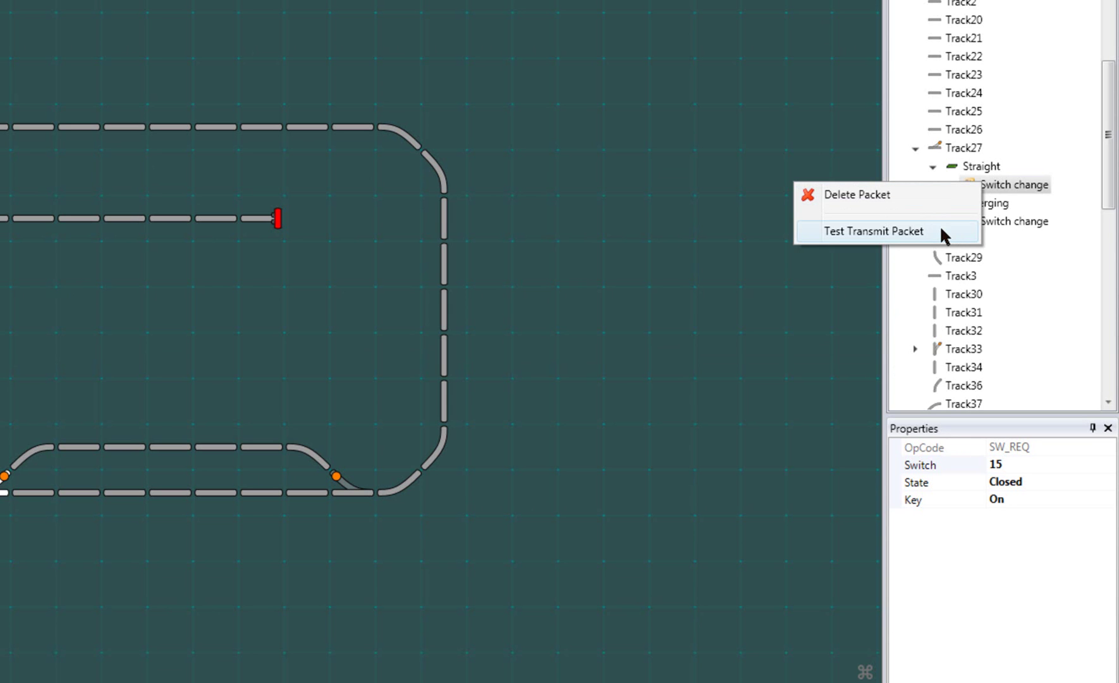
left_click(990, 168)
right_click(990, 169)
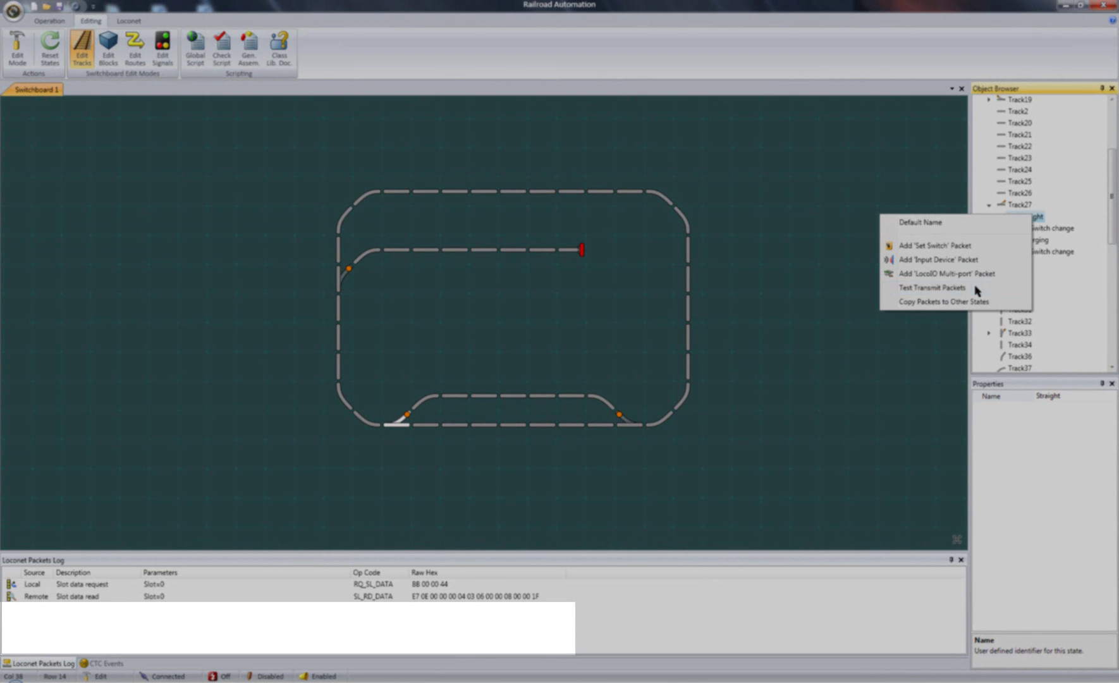
left_click(976, 290)
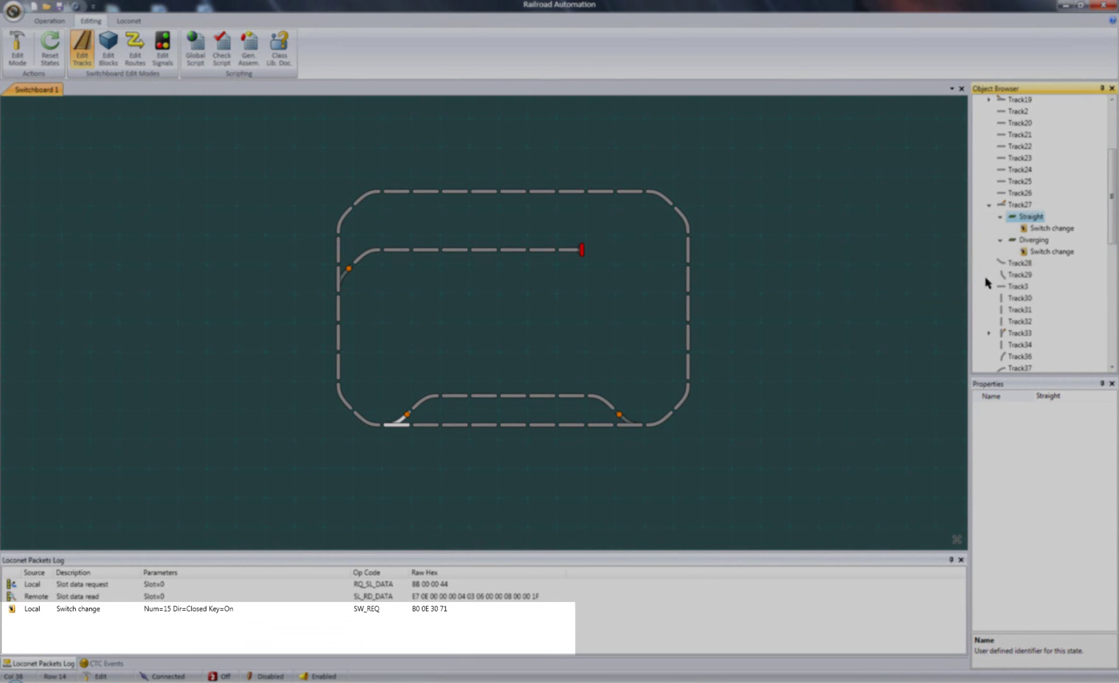
Test transmit the individual Switch change packet under Straight, and transmit the whole Straight state's packets once more
right_click(1037, 227)
left_click(989, 259)
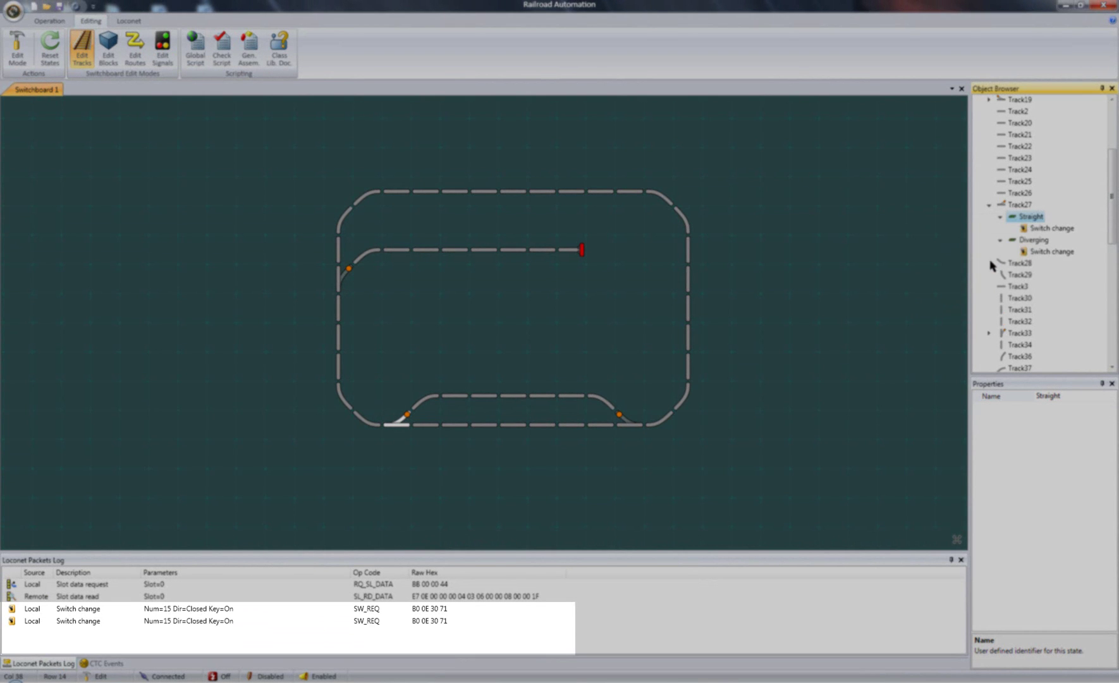
right_click(1014, 218)
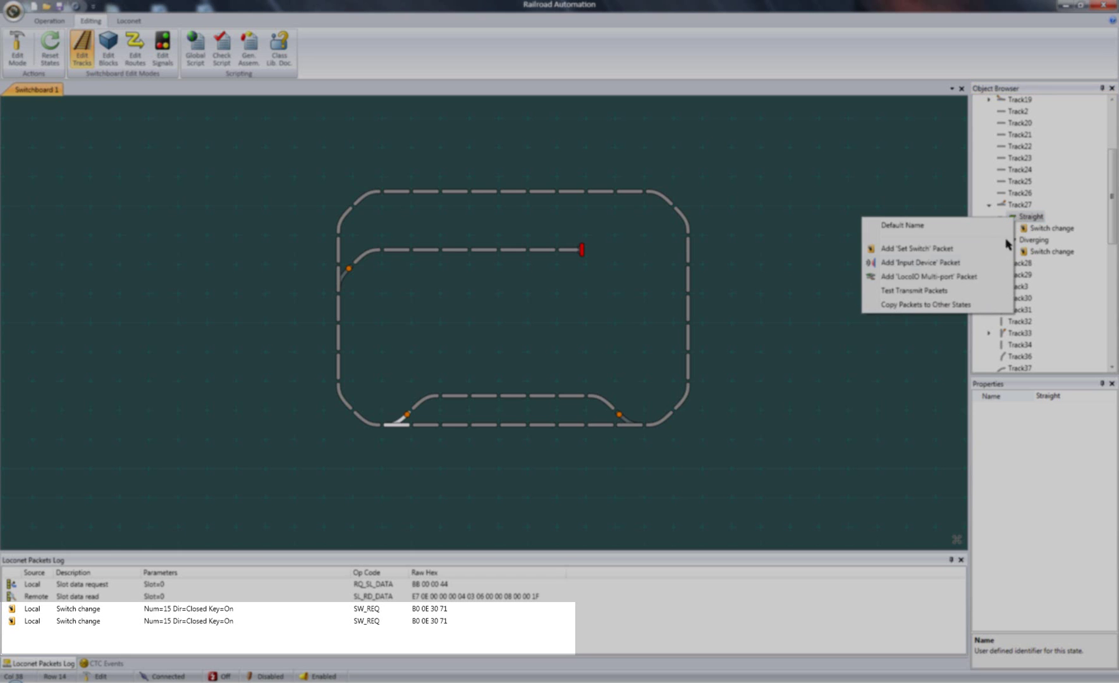
left_click(973, 290)
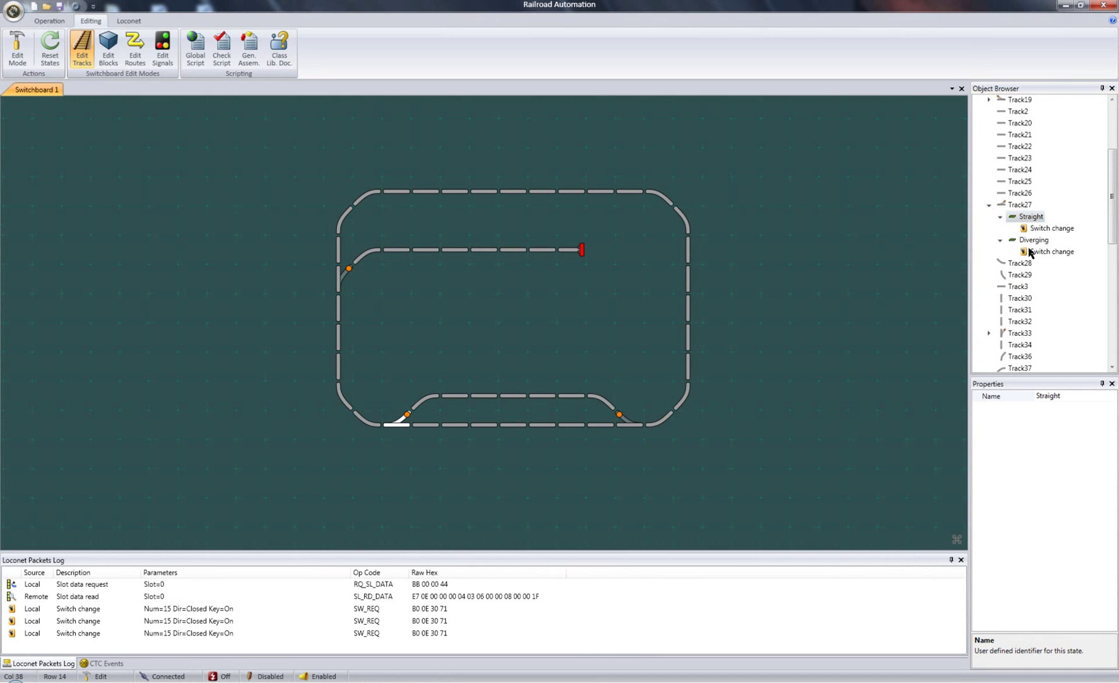
Test transmit the Switch change packet of Track27's Diverging state
right_click(1030, 251)
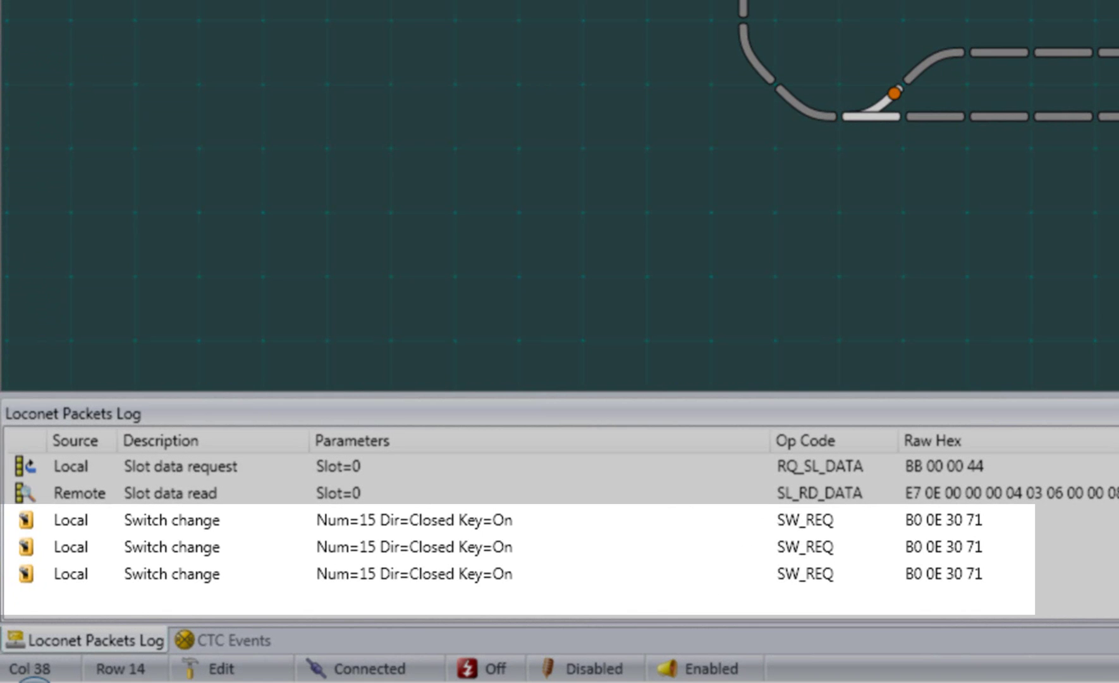